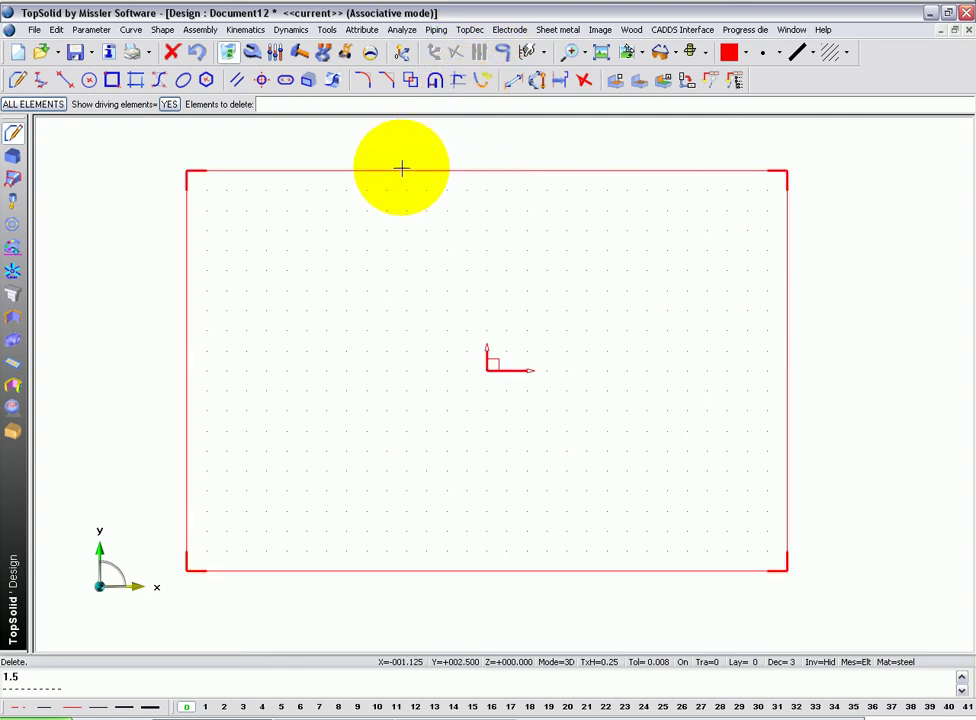
Draw a centred rectangle 6 wide and 4 high at the sketch origin.
click(112, 80)
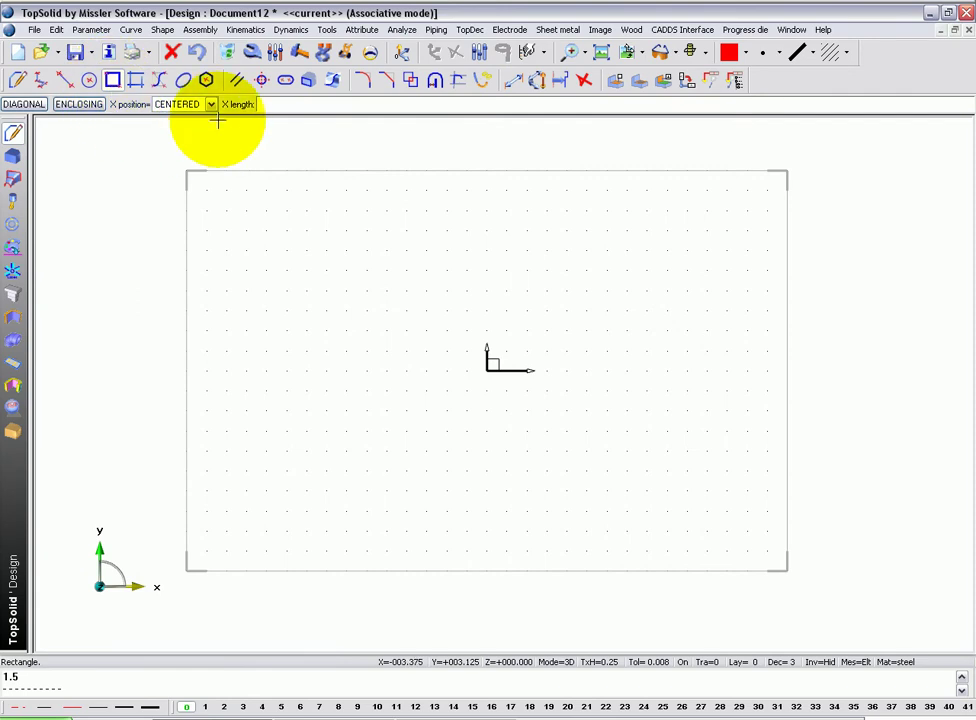
text(1.5)
key(Return)
text(6)
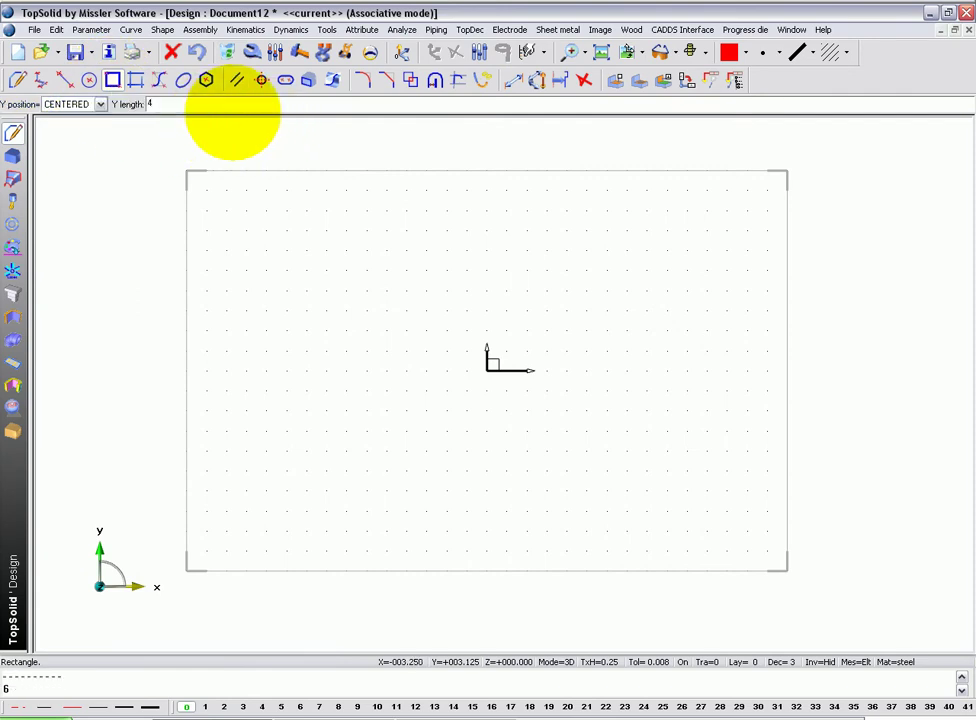
key(Return)
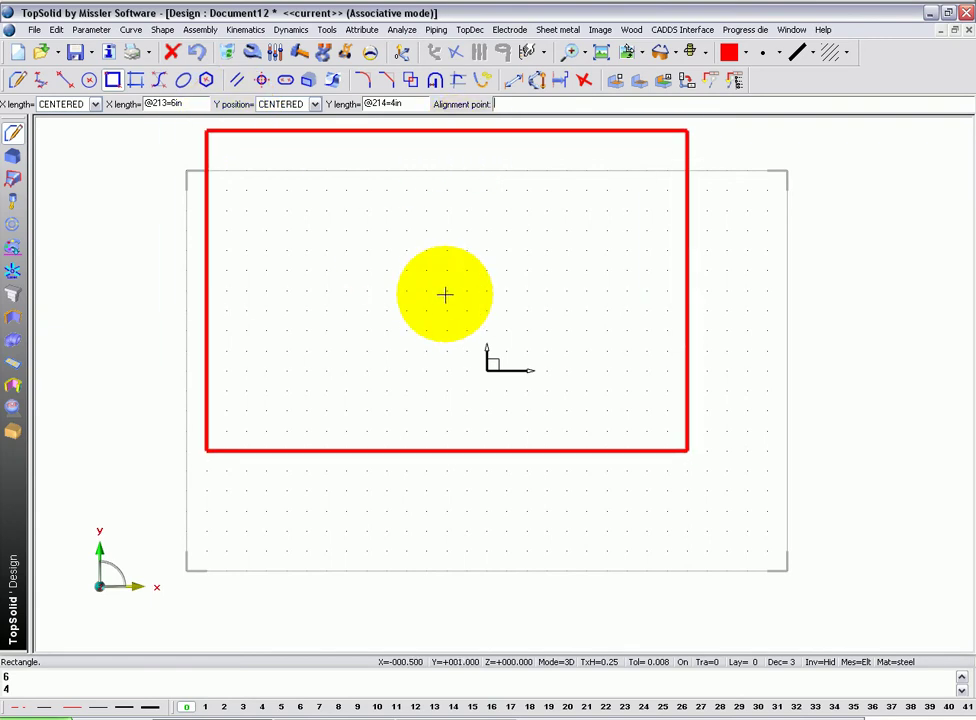
key(Return)
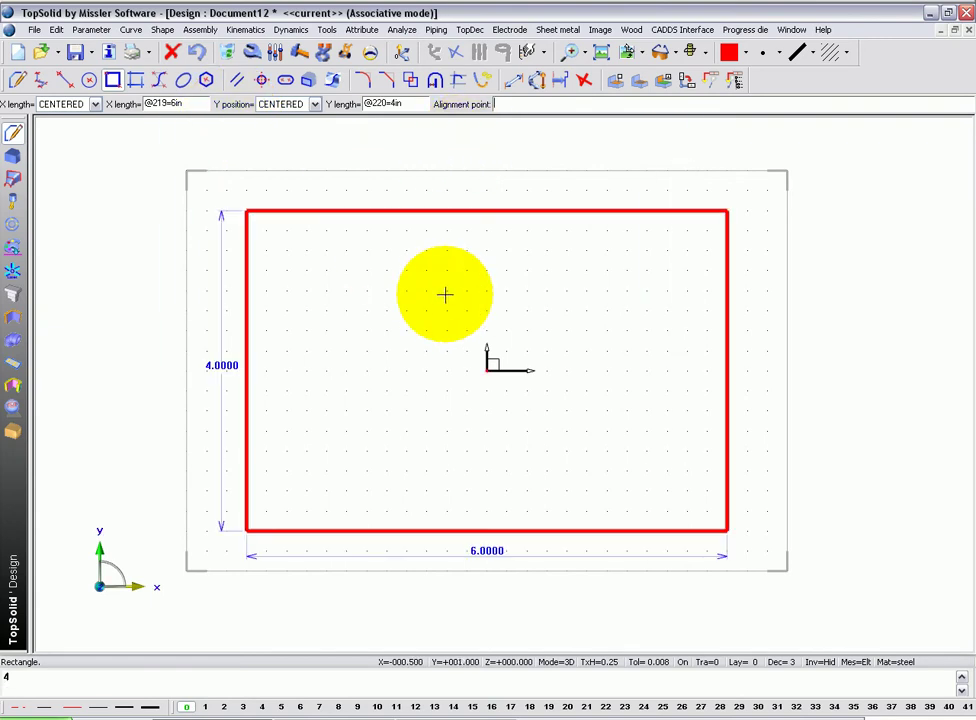
Extrude the rectangle upward 1.875 into a green solid block.
click(13, 158)
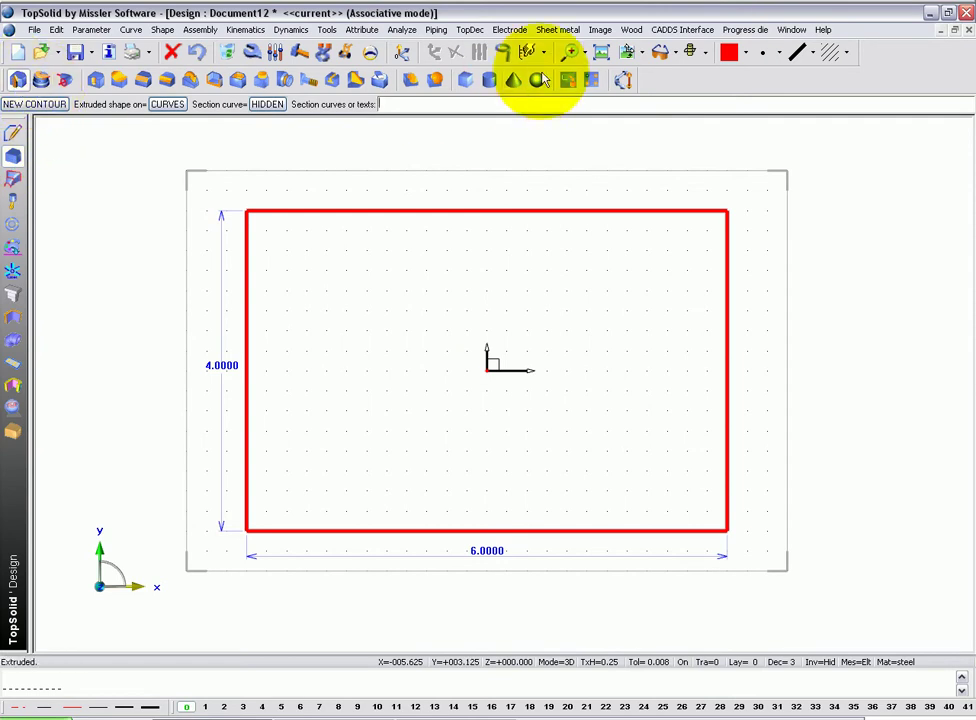
click(745, 52)
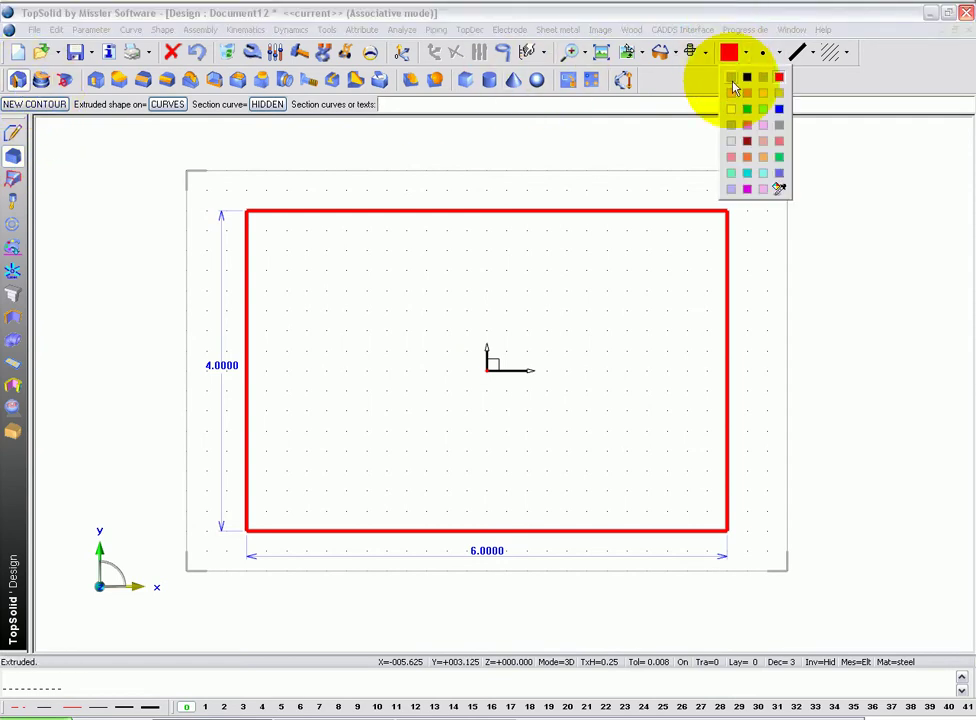
click(747, 173)
click(532, 208)
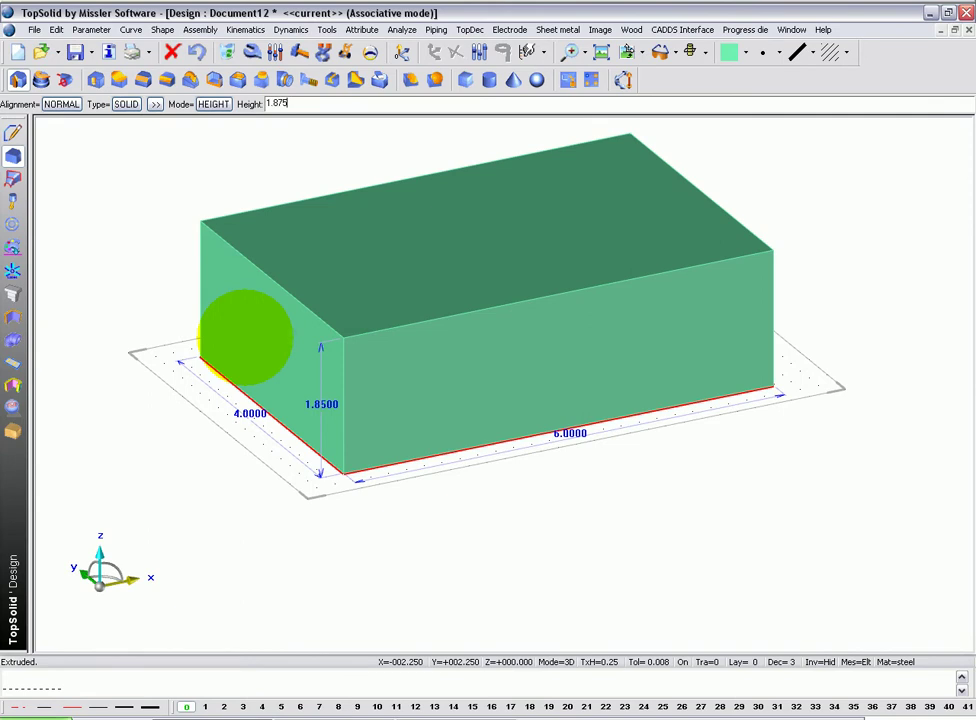
key(Return)
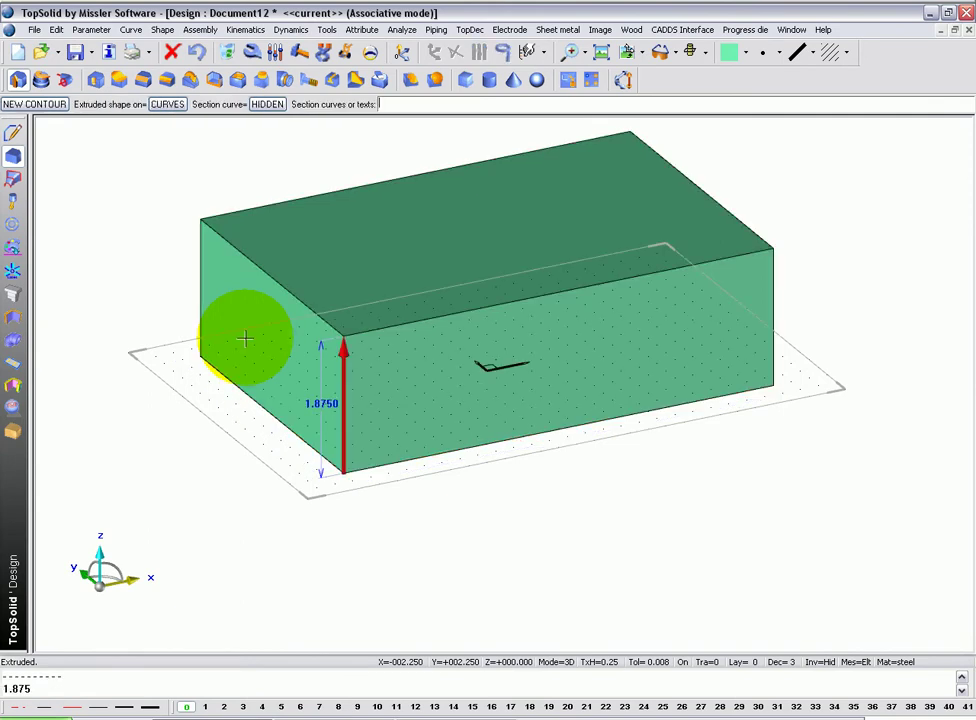
click(343, 350)
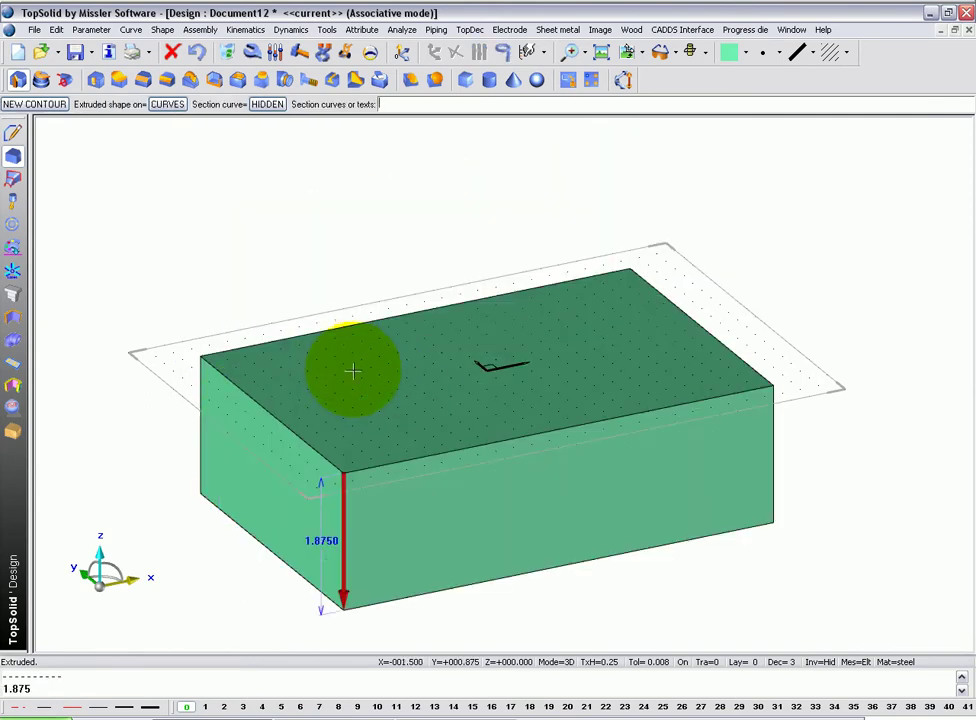
click(346, 585)
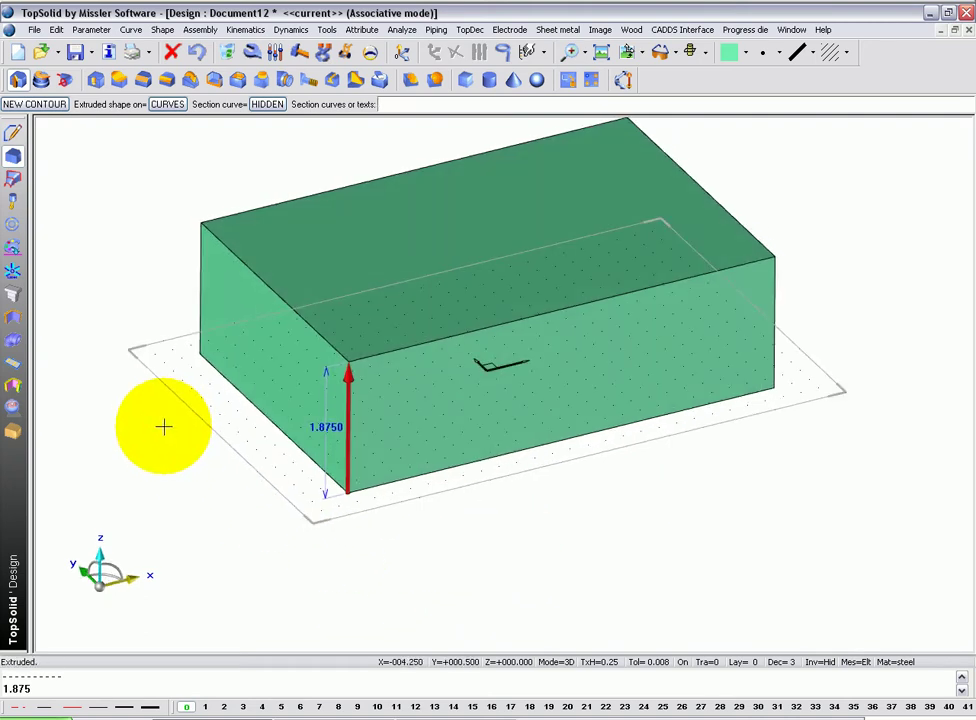
middle_drag(126, 208, 128, 241)
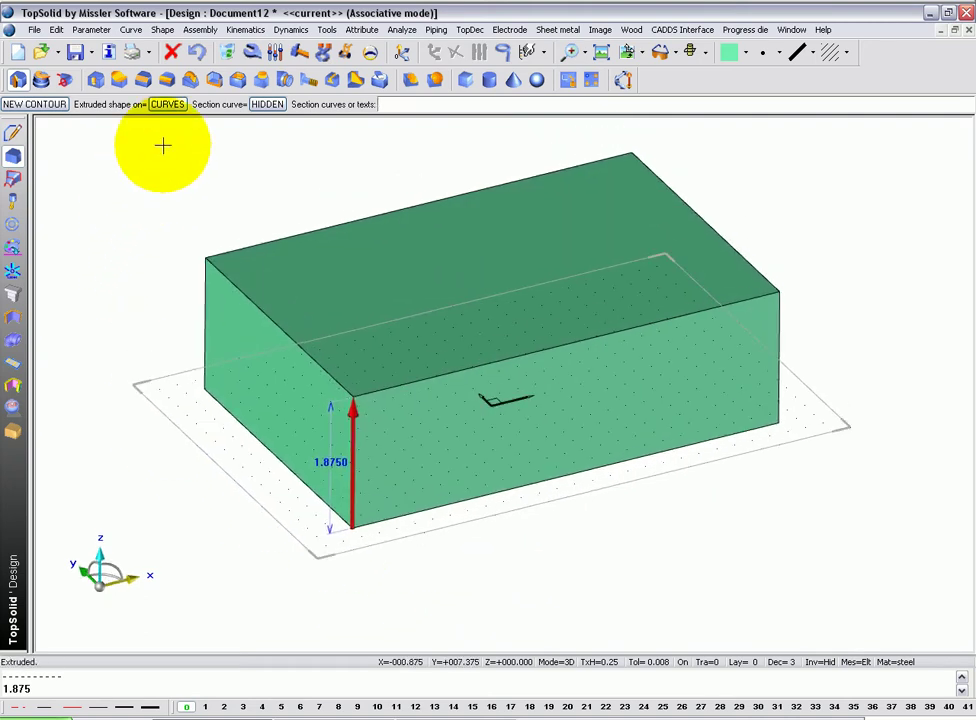
Pick the left, front and far side faces for a 5° draft and compute it.
click(190, 82)
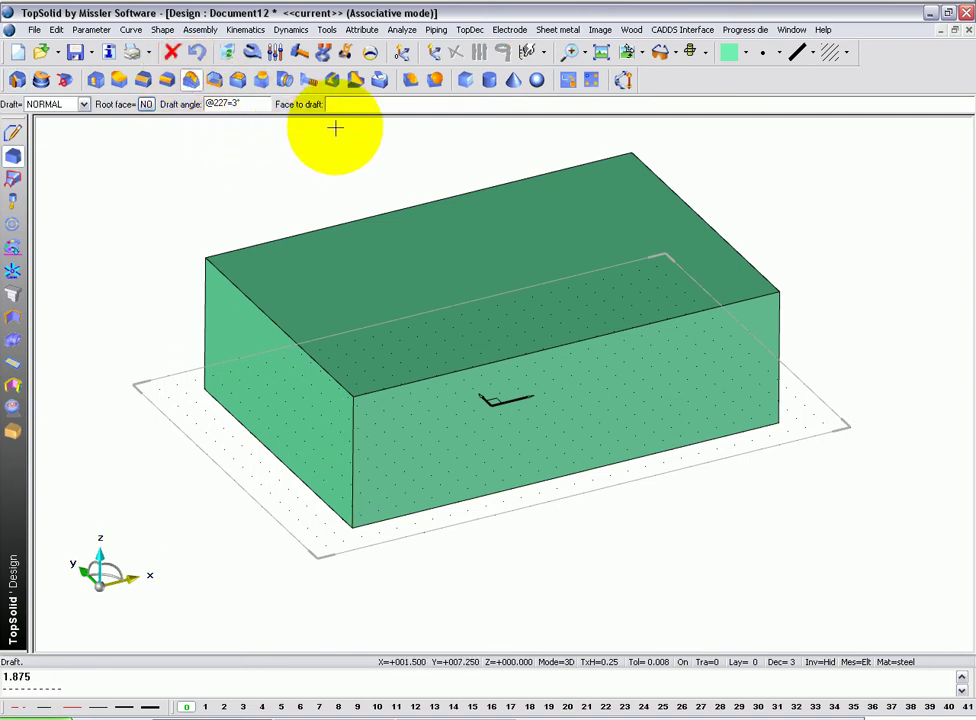
click(277, 407)
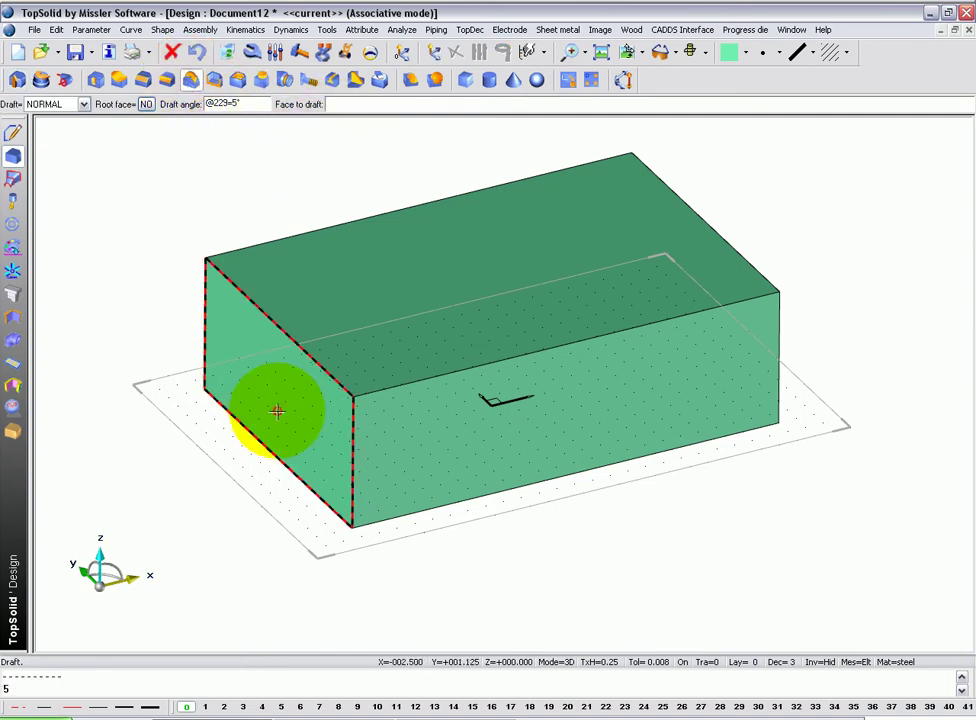
middle_drag(113, 279, 115, 268)
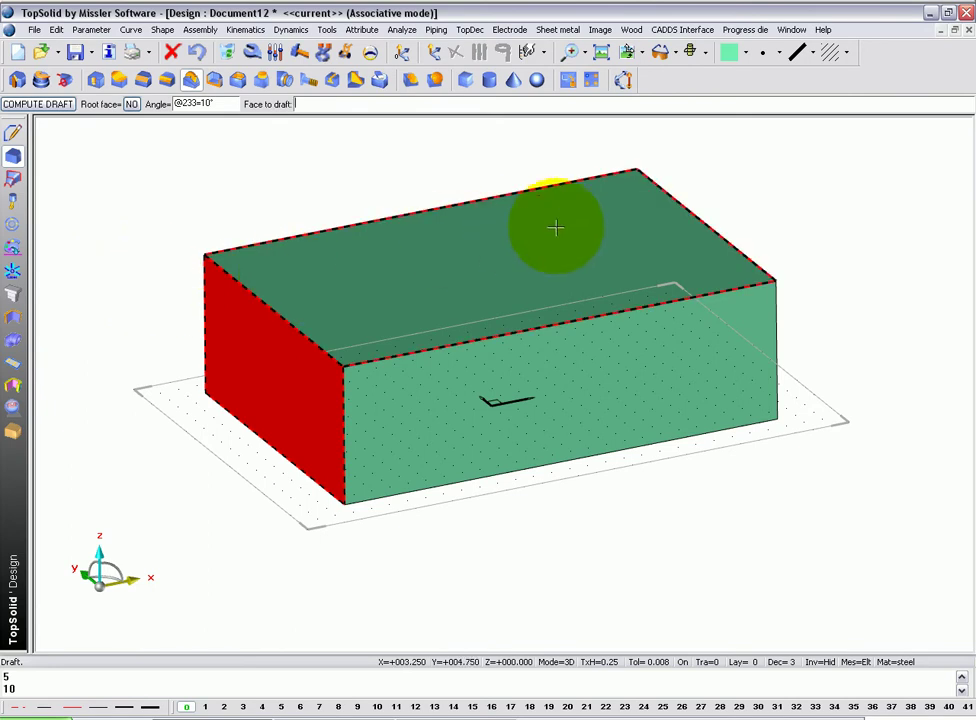
click(584, 436)
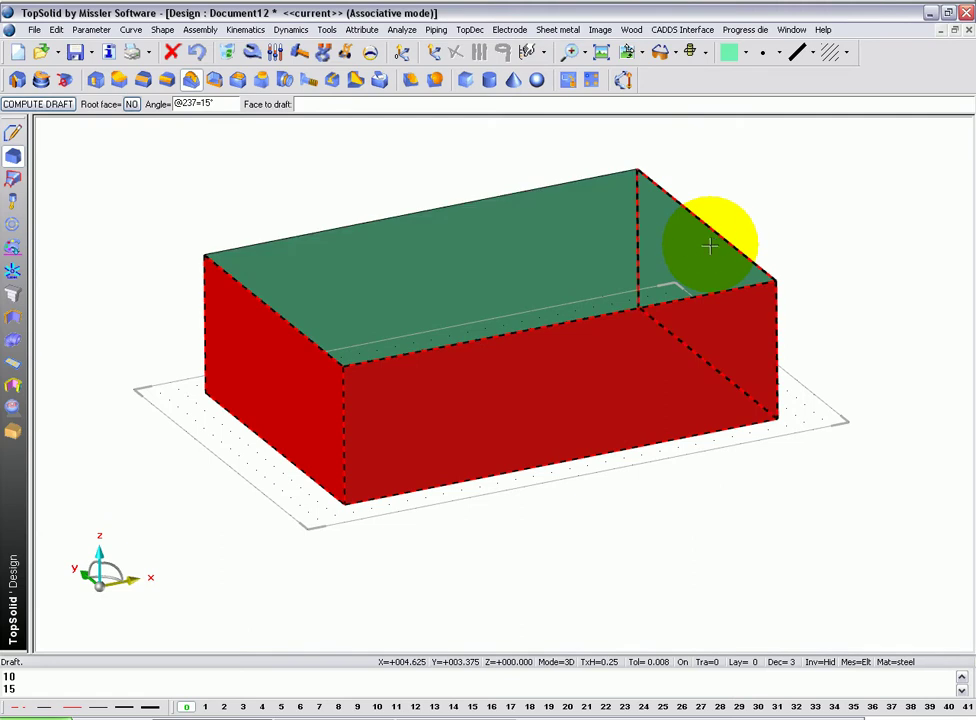
click(708, 245)
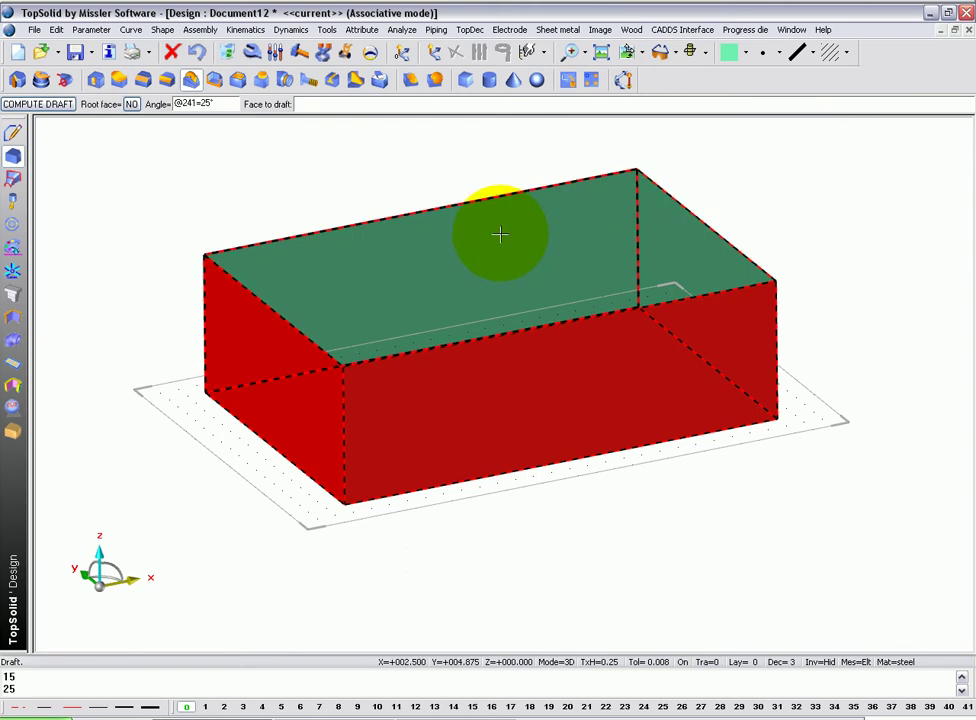
click(58, 105)
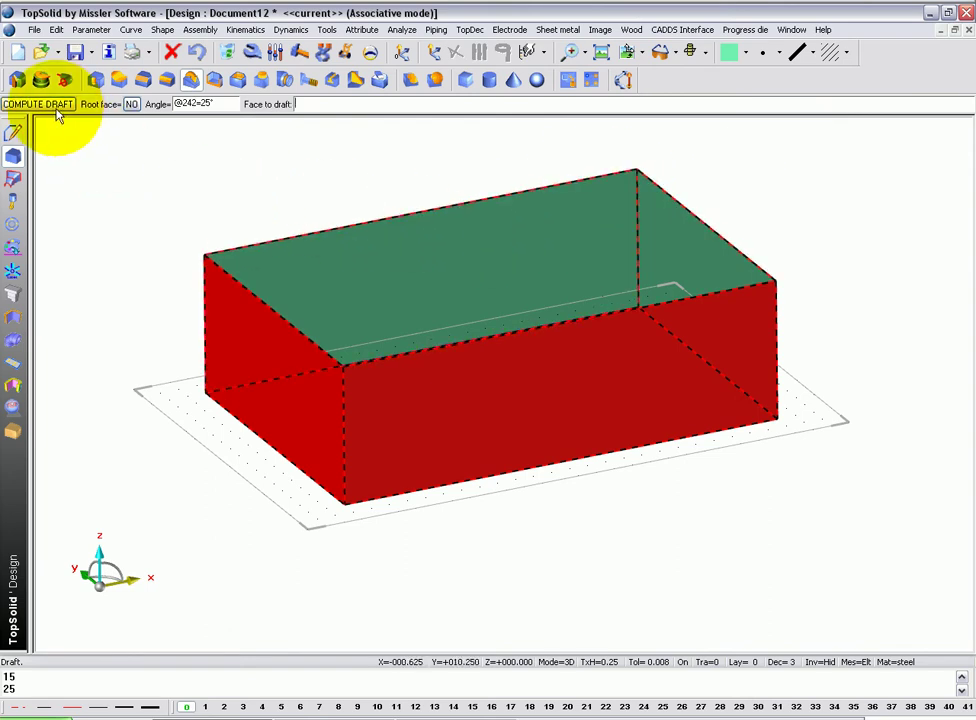
Reference the draft to the XY+ plane, then view the block in perspective.
click(12, 105)
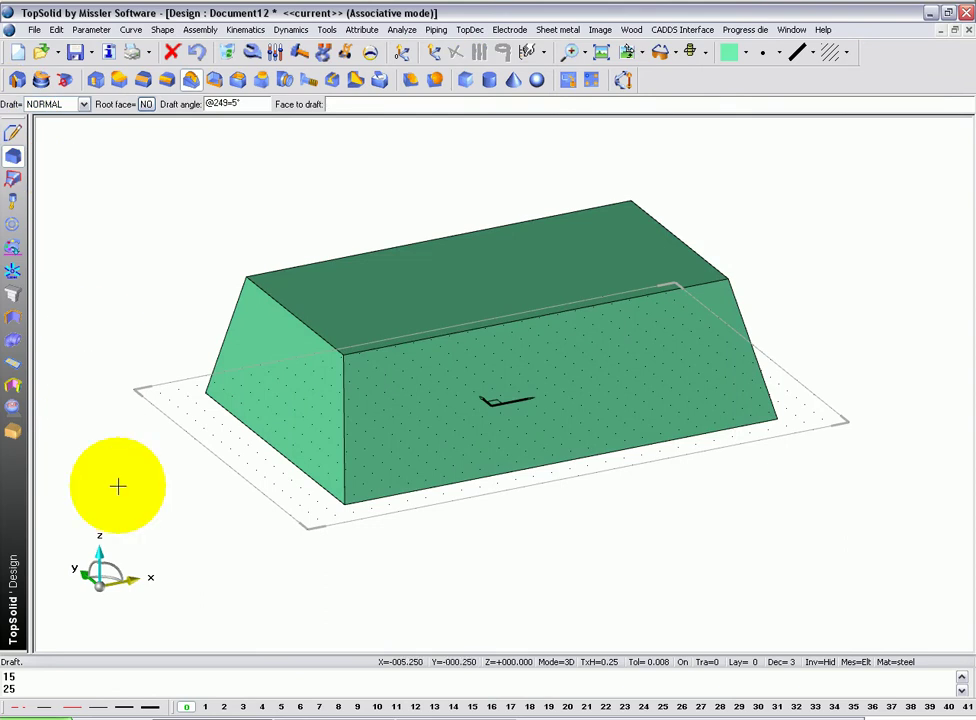
click(98, 533)
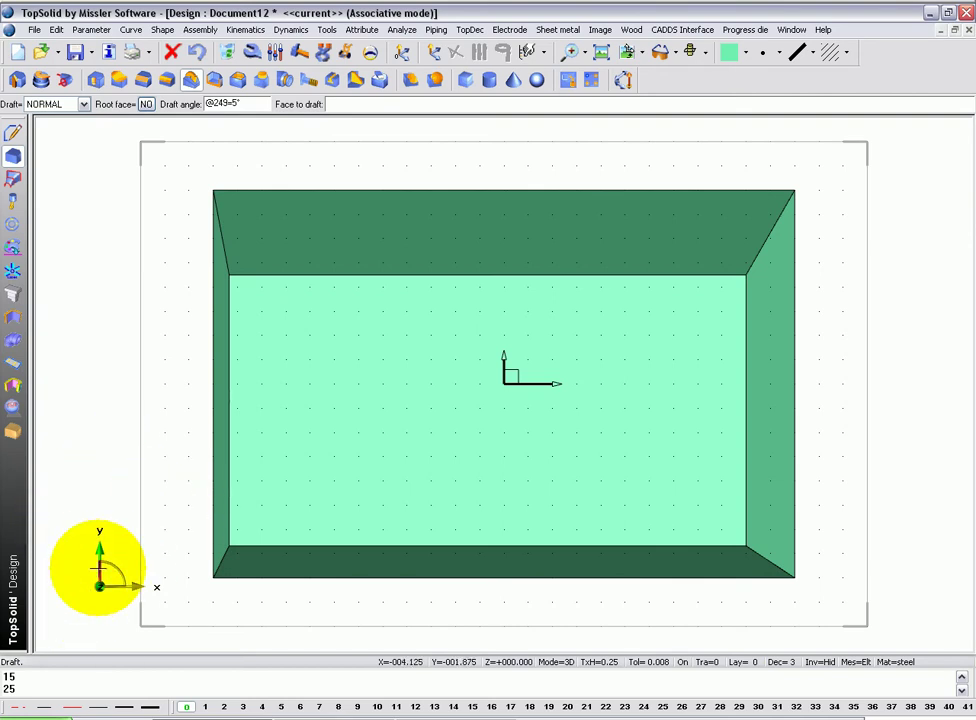
right_click(98, 570)
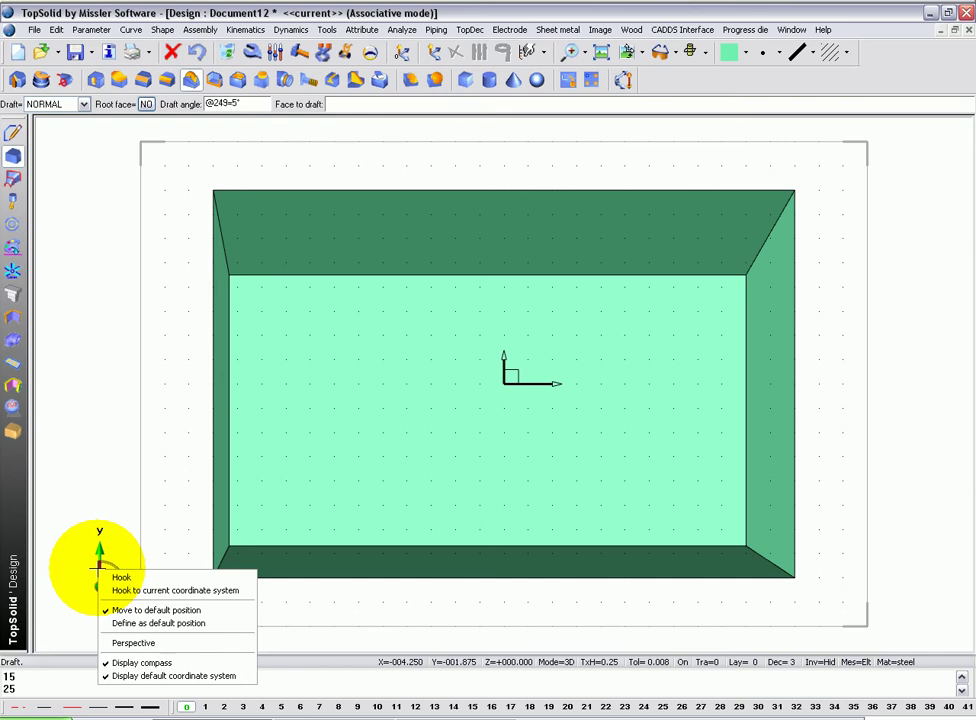
click(175, 638)
drag(173, 600, 194, 571)
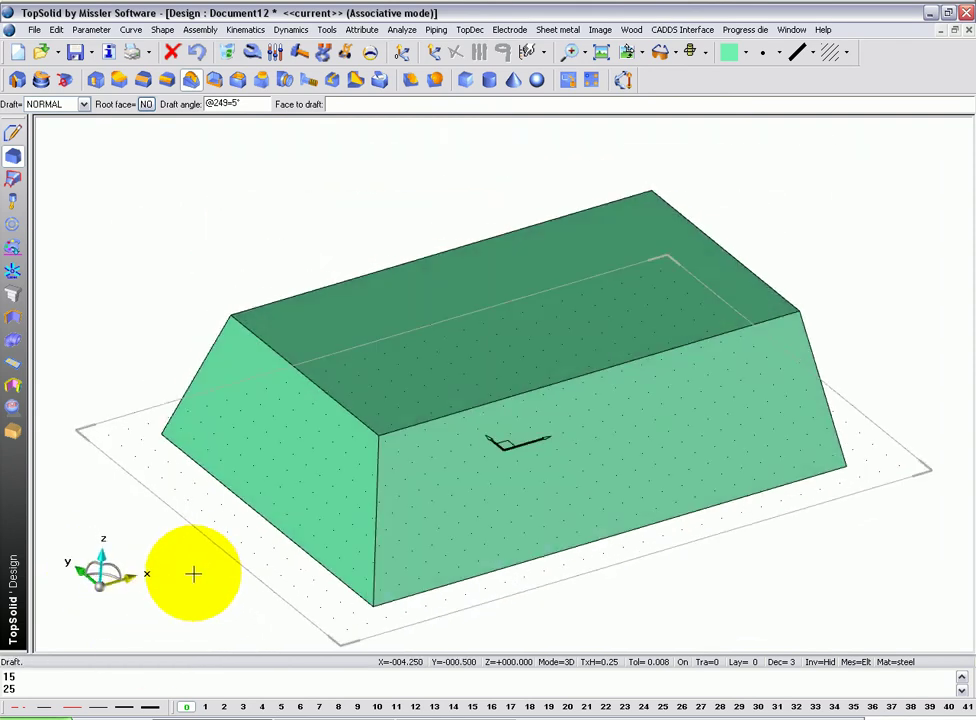
Start a fillet on the front vertical edge, trying radii 1, 2, 5 and 10 in.
click(167, 82)
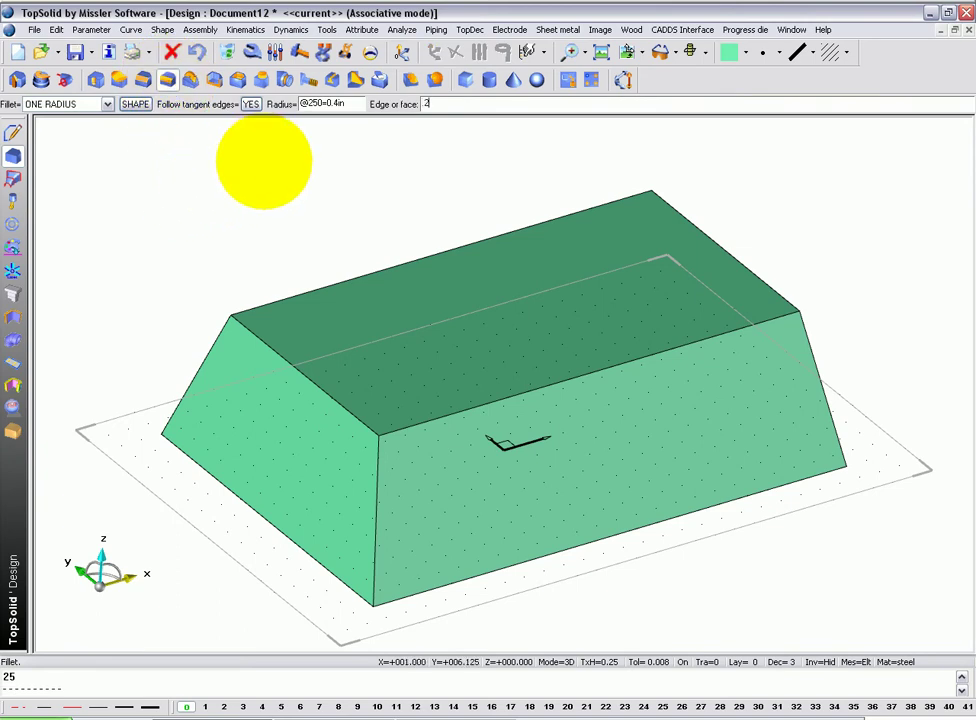
click(383, 499)
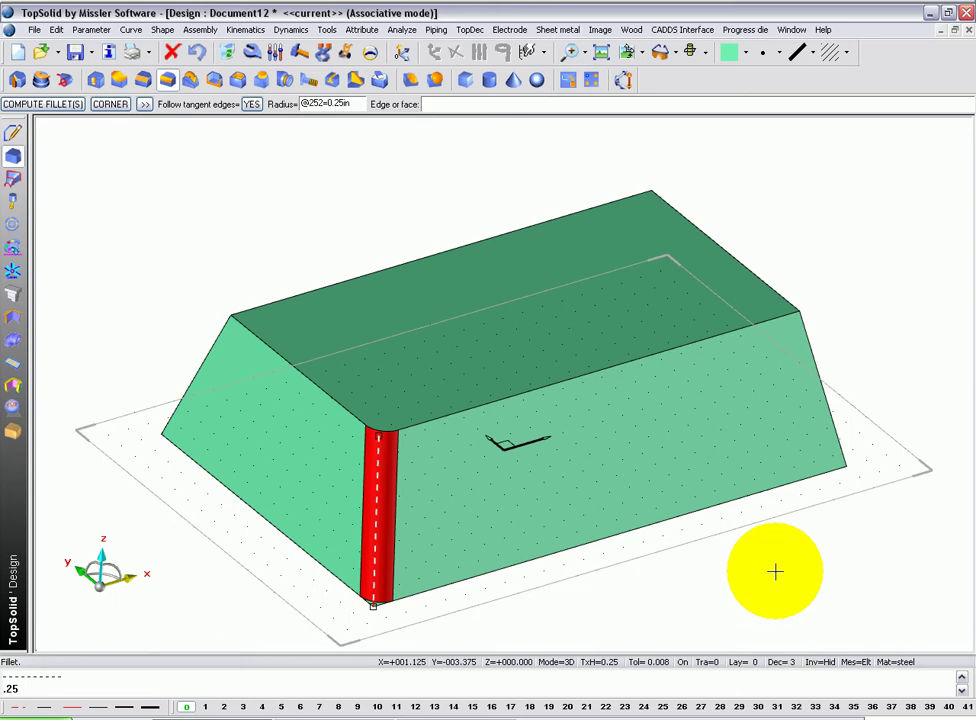
middle_drag(775, 571, 477, 436)
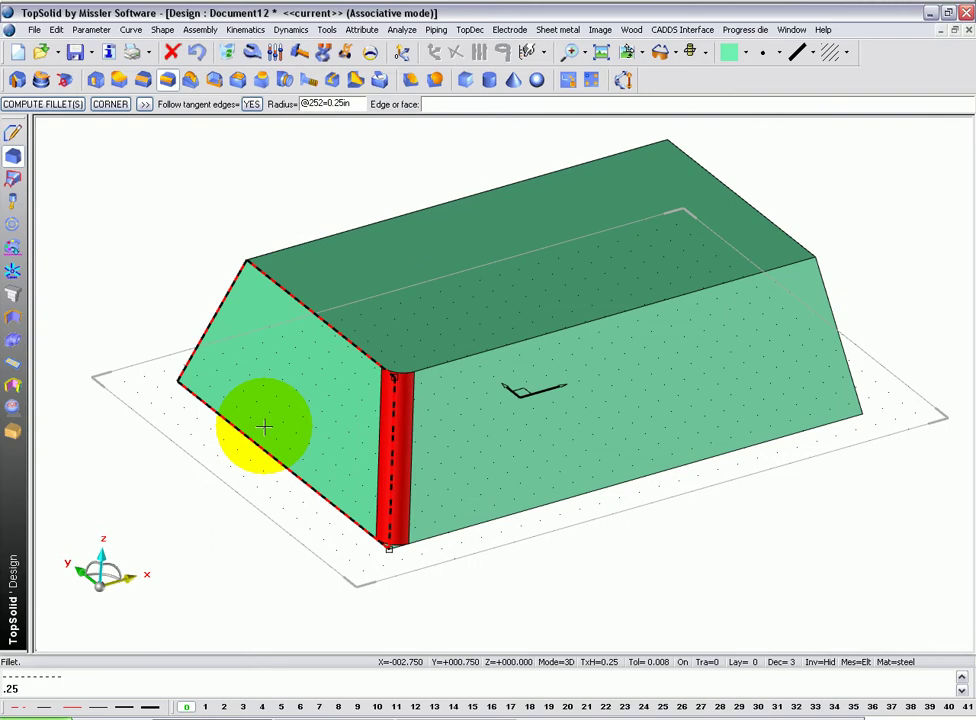
text(1)
key(Return)
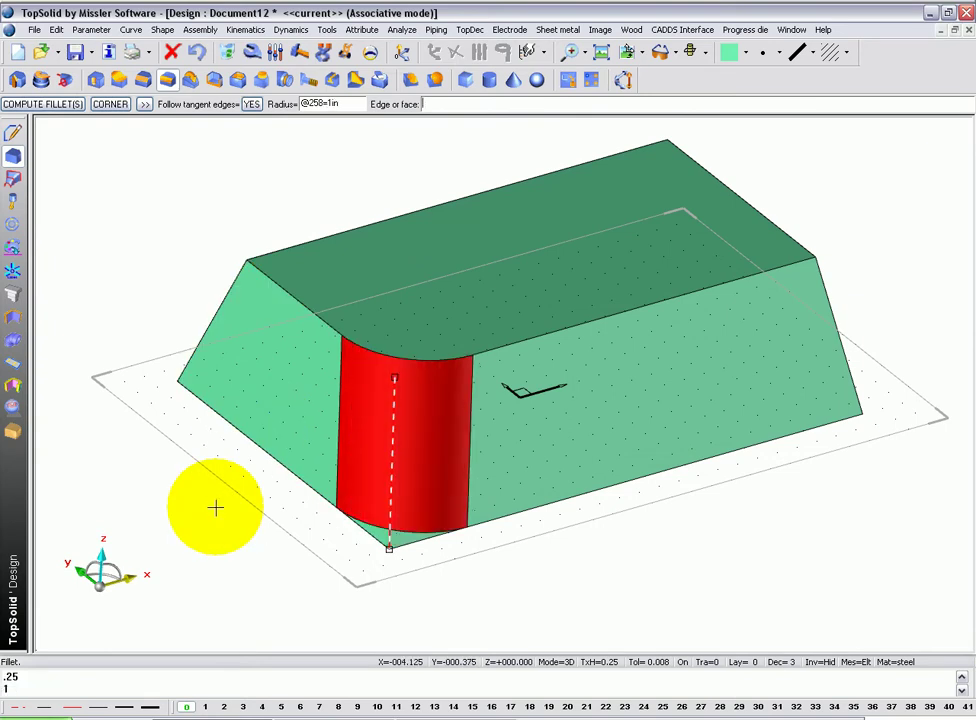
text(2)
key(Return)
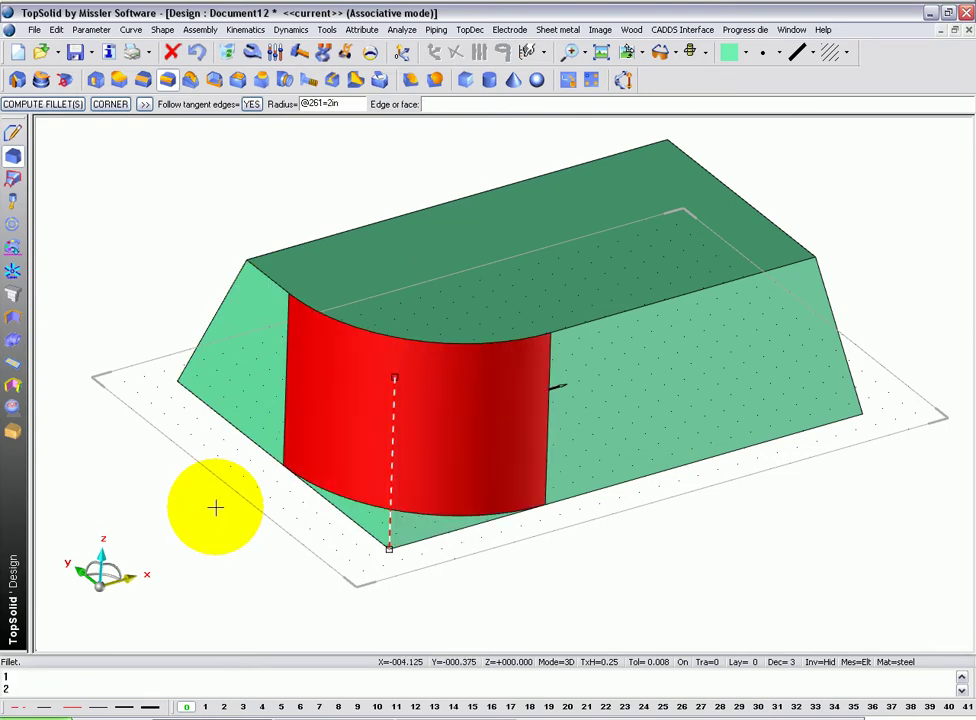
text(5)
key(Return)
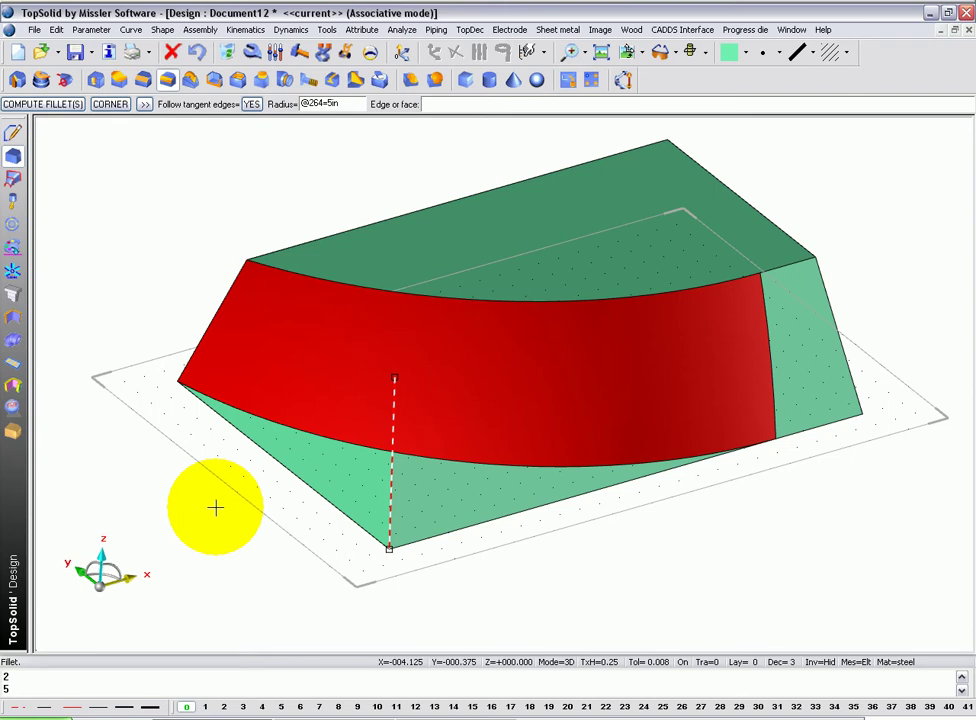
text(10)
key(Return)
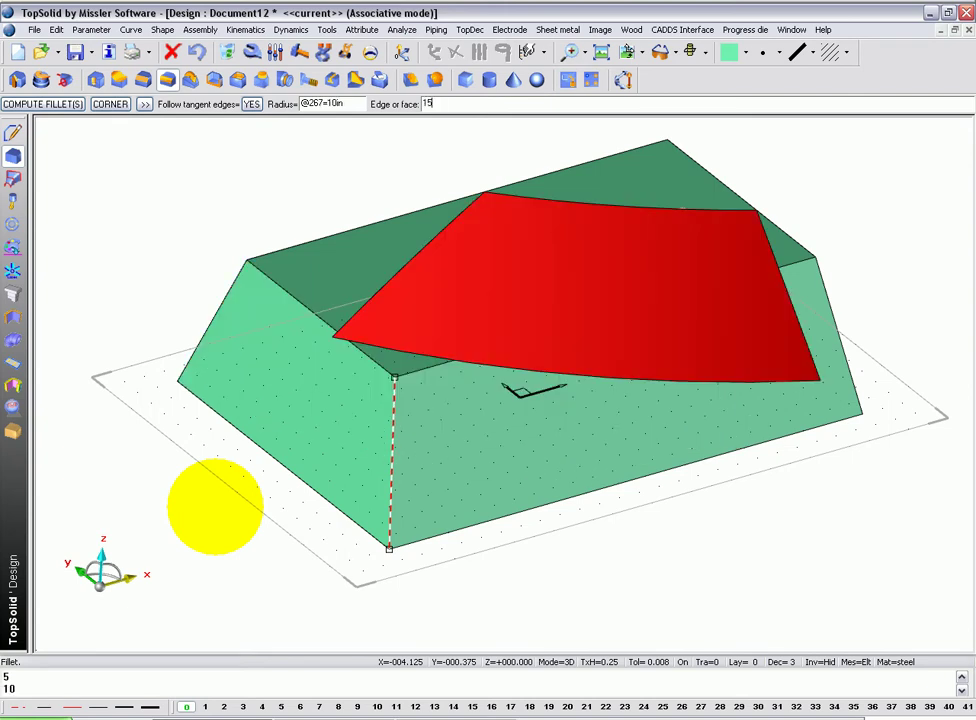
Set the fillet radius to 15 in, add the left face edges and compute.
key(Return)
middle_drag(370, 562, 240, 375)
click(240, 375)
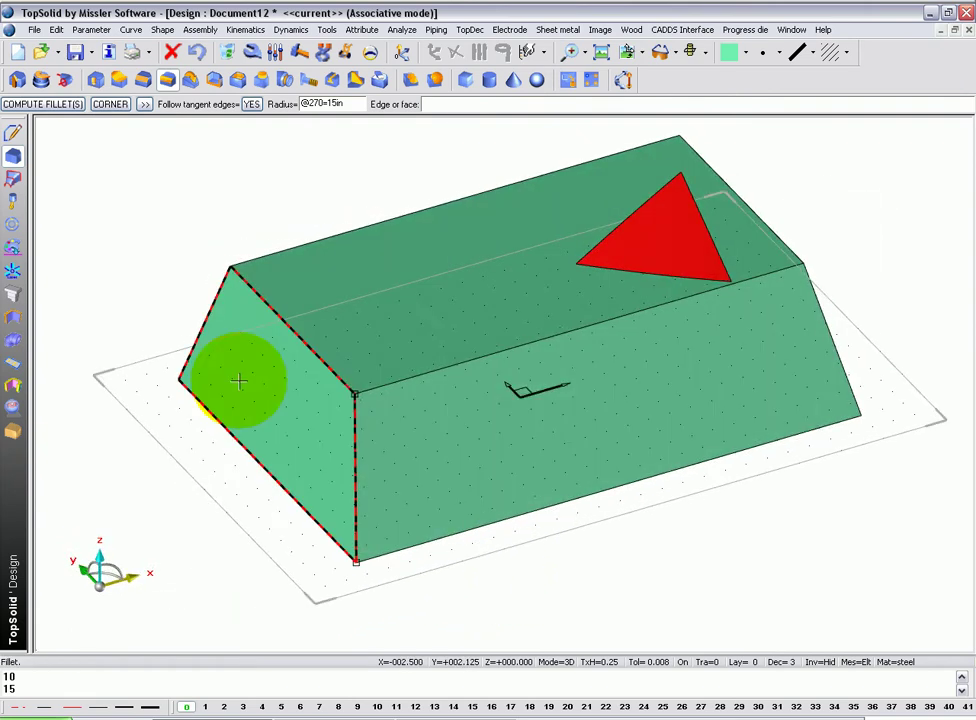
click(42, 106)
middle_drag(161, 290, 232, 293)
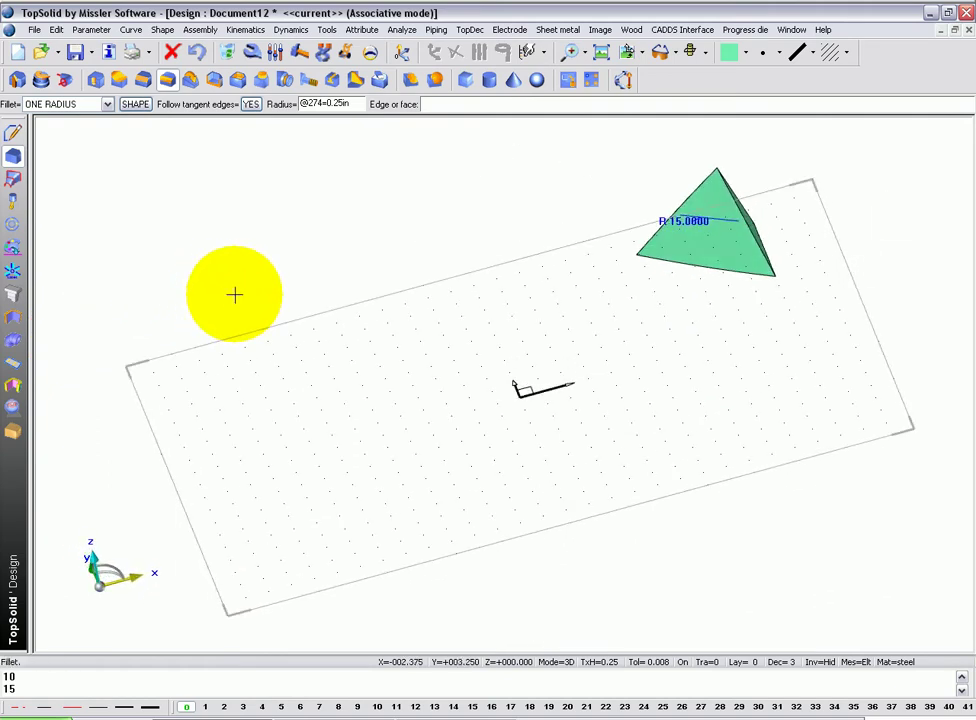
Undo the 15 in fillet, try a 0.4 in all-edge fillet, then undo it.
click(197, 52)
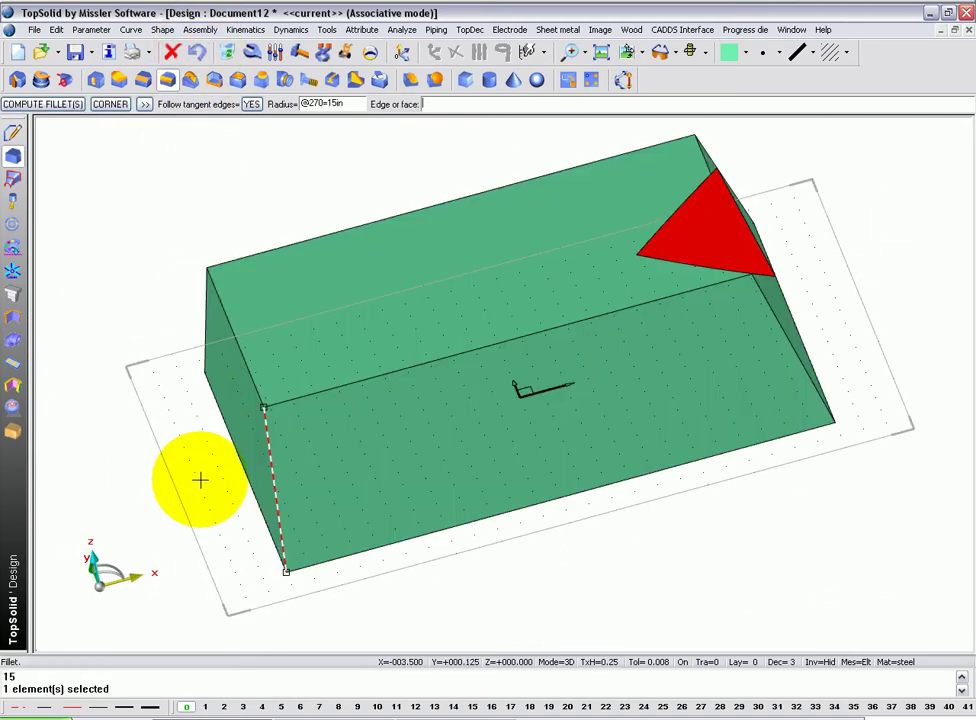
click(172, 52)
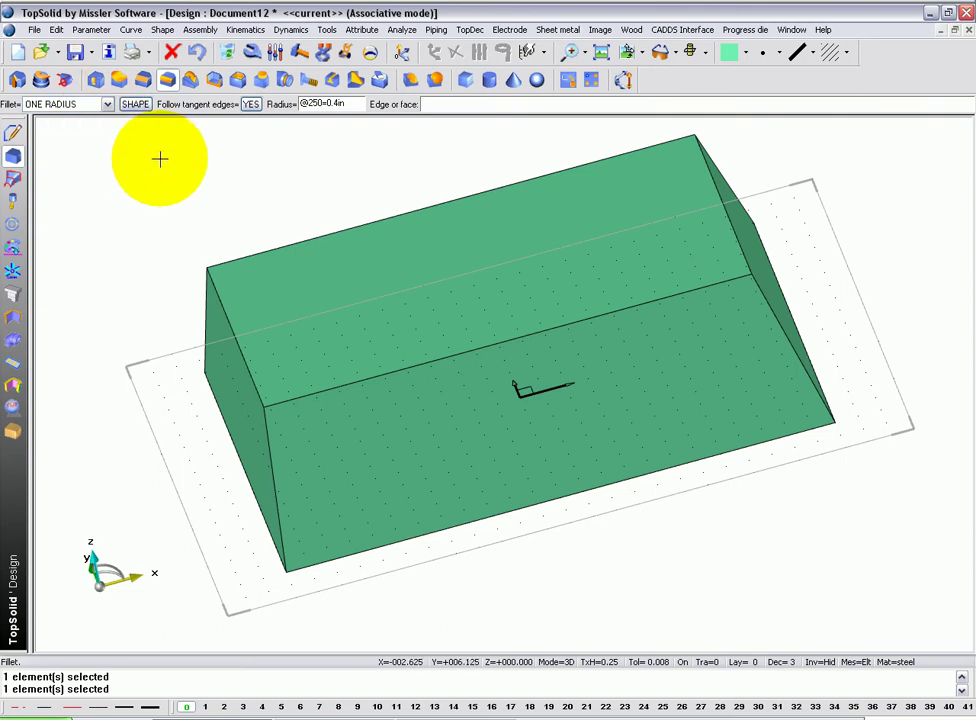
click(135, 104)
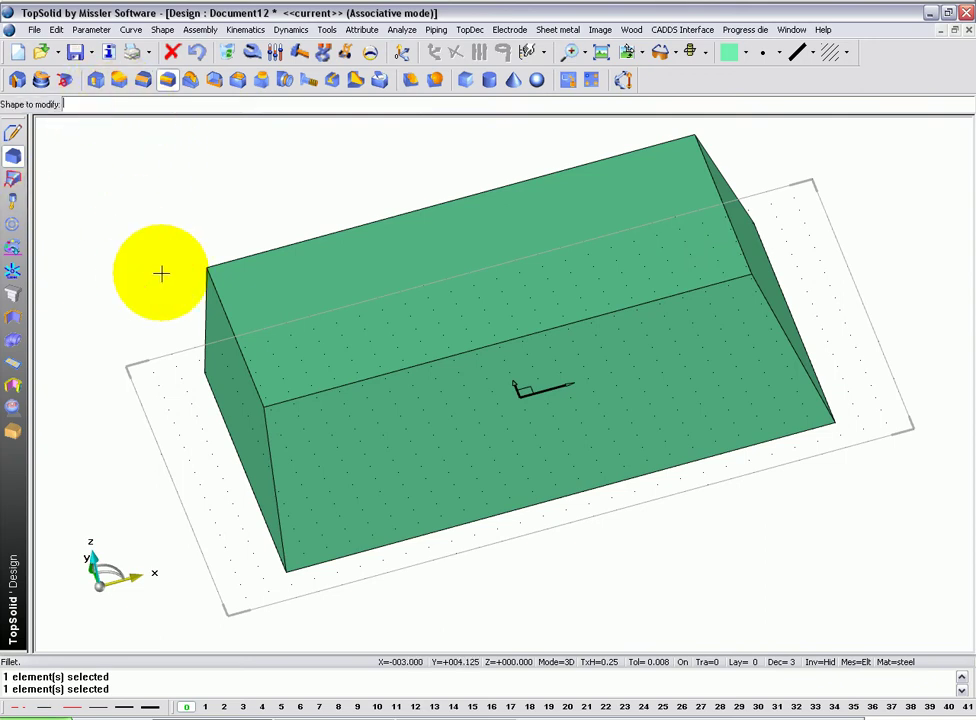
click(312, 322)
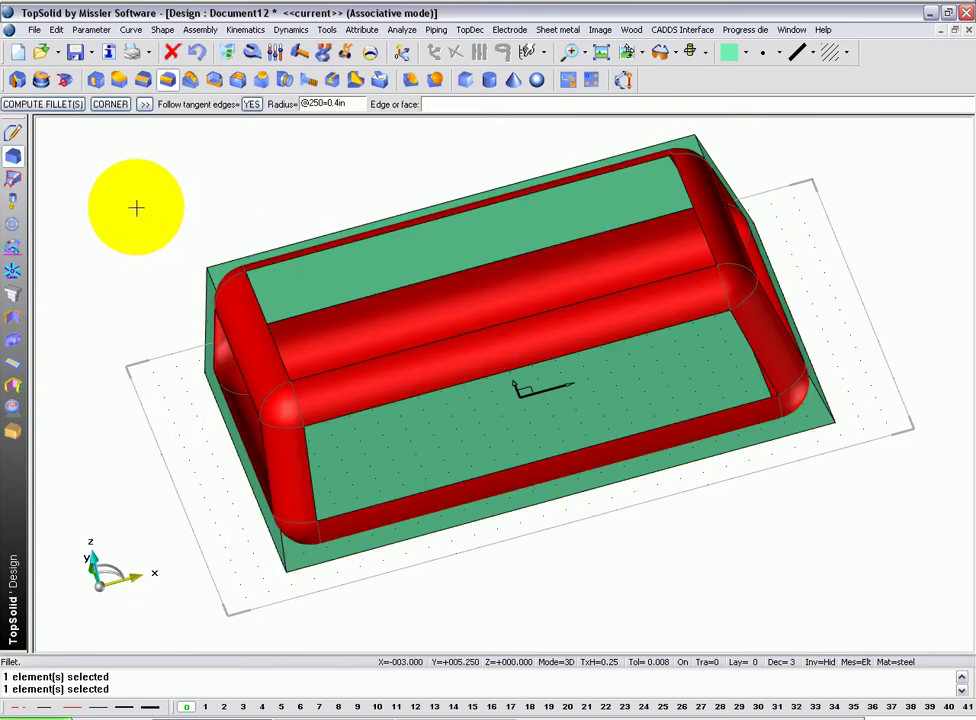
middle_drag(136, 207, 140, 175)
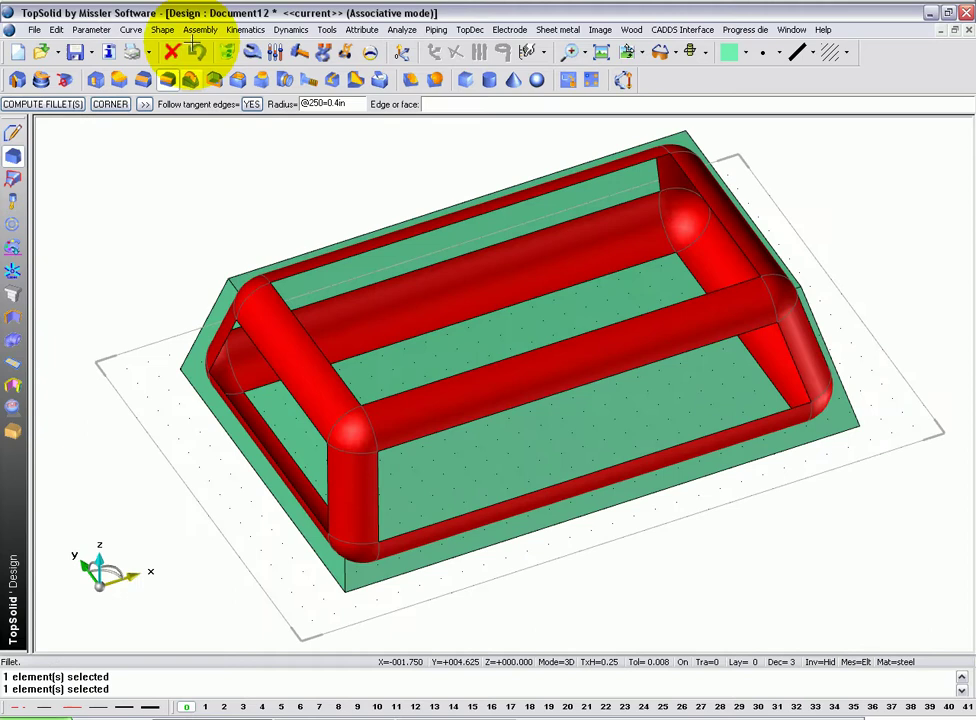
click(43, 104)
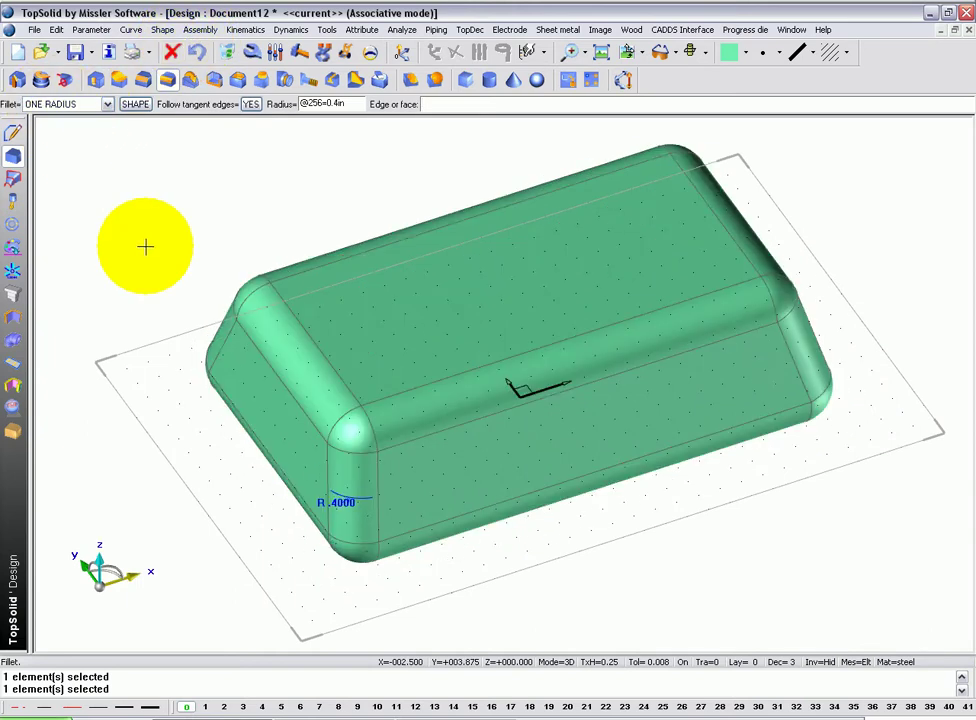
click(172, 51)
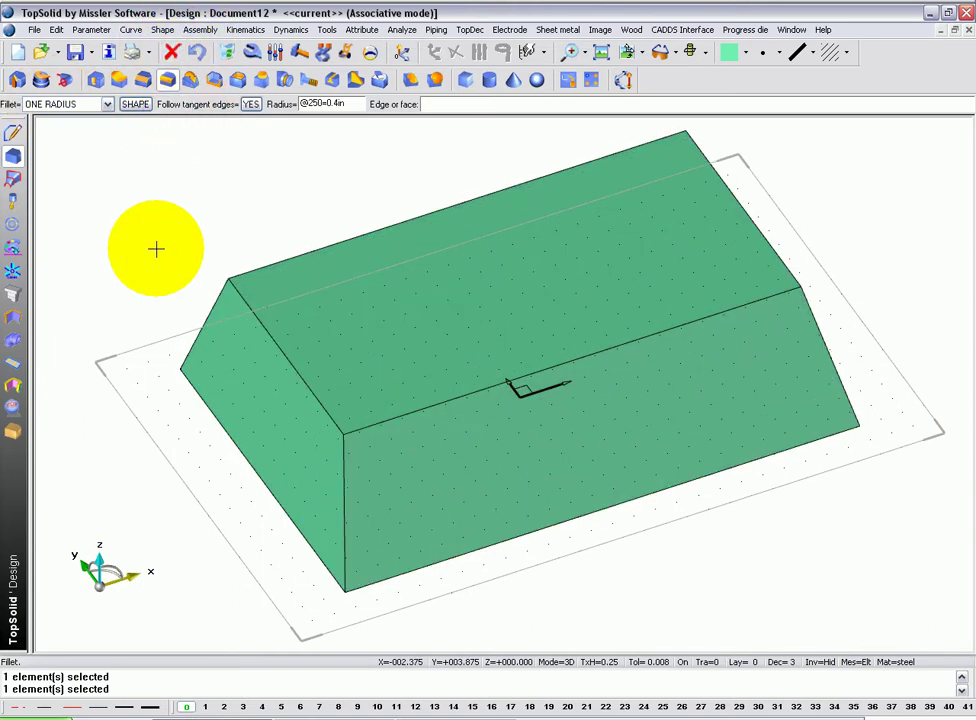
Fillet the corner edges with several radii: 1, 1, 0.5 and 0.125 in.
click(107, 104)
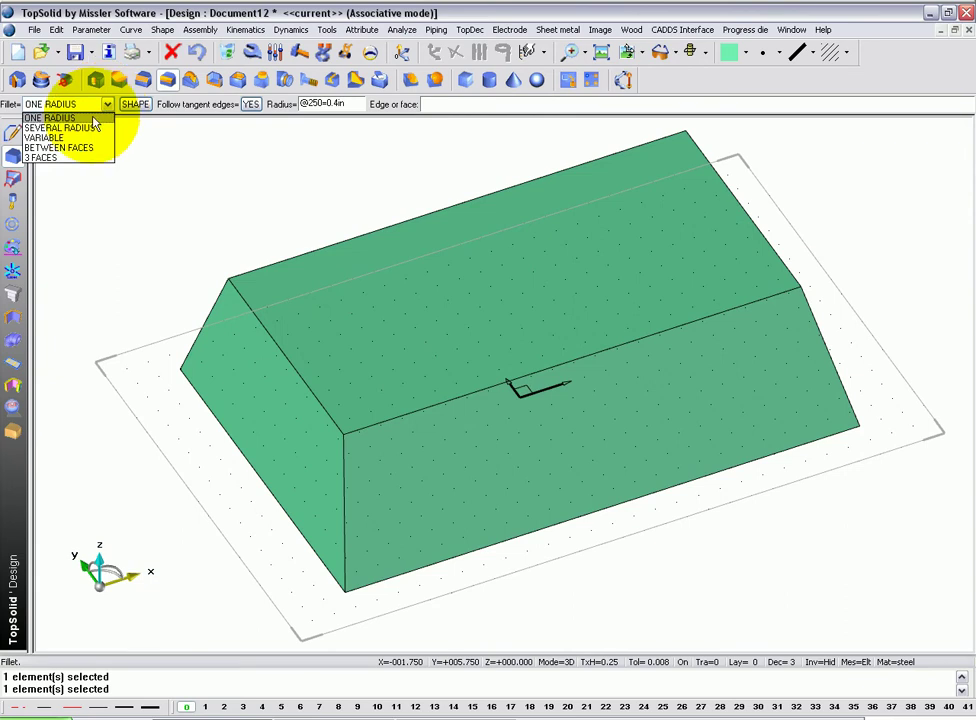
click(87, 127)
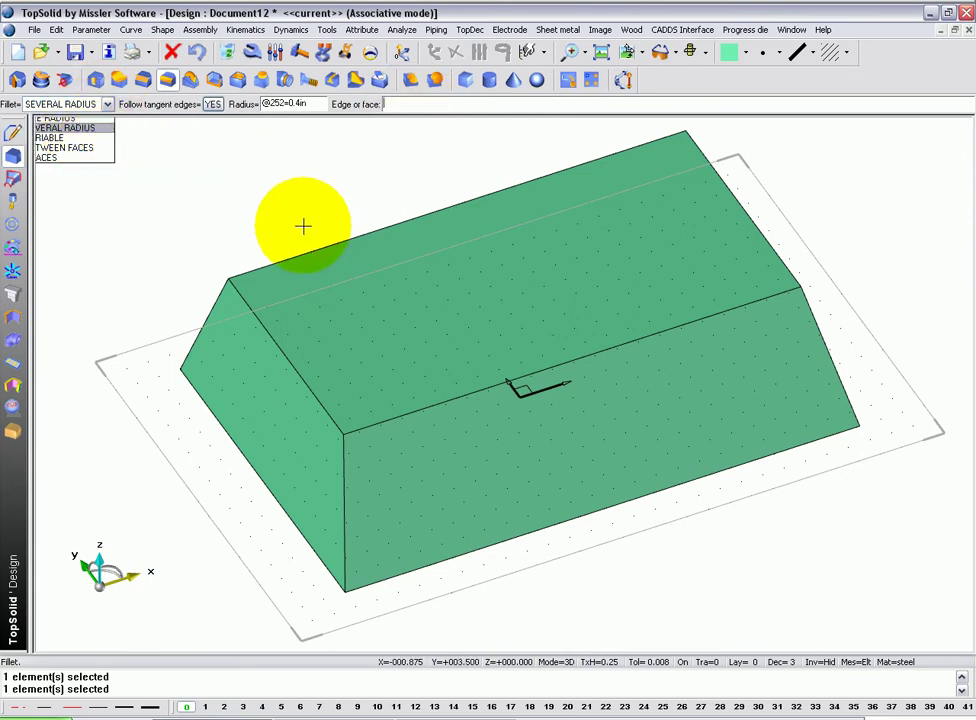
scroll(270, 225, down, 1)
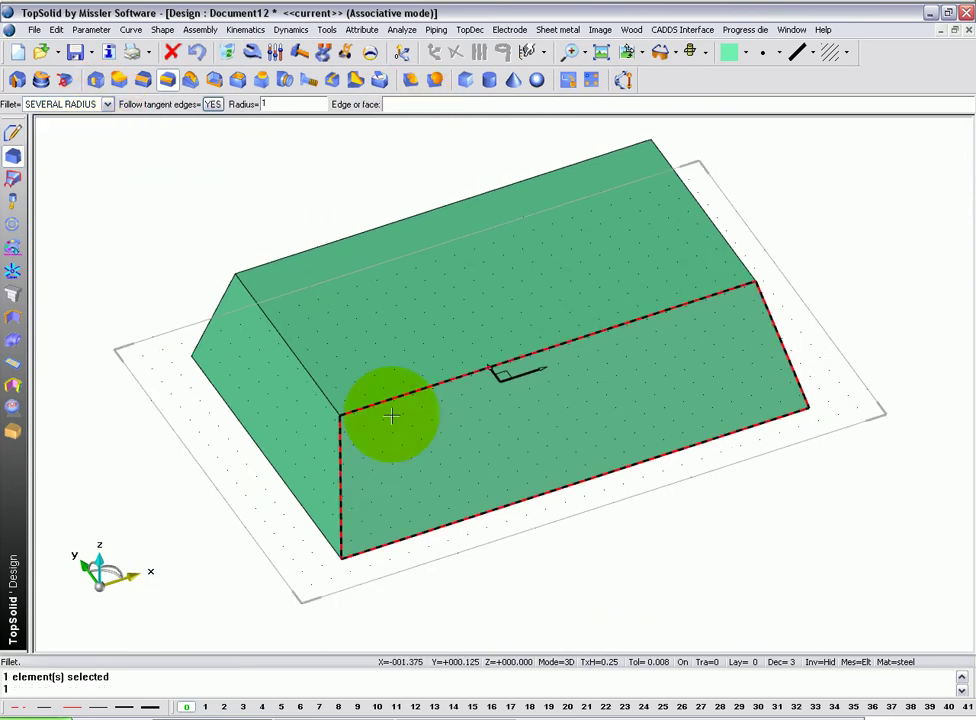
click(340, 458)
middle_drag(586, 244, 638, 200)
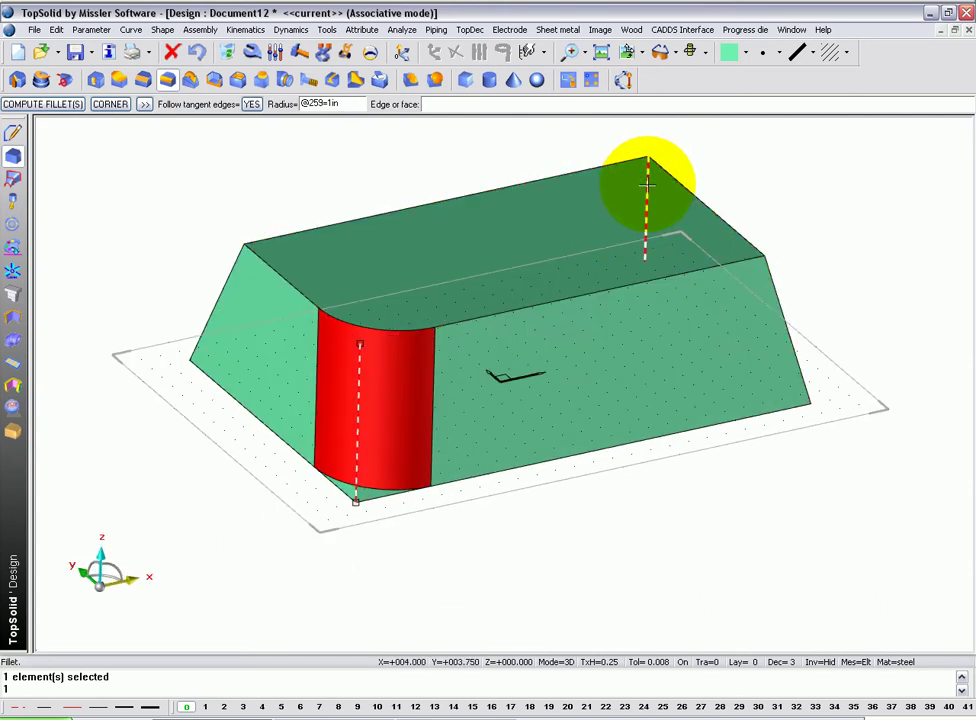
click(647, 185)
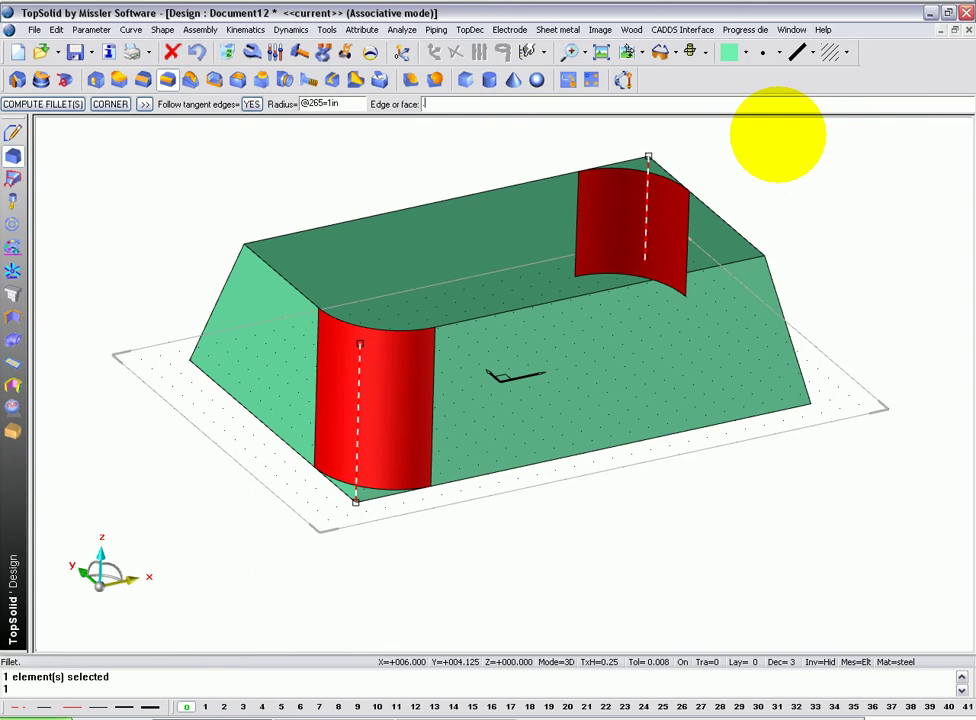
click(773, 277)
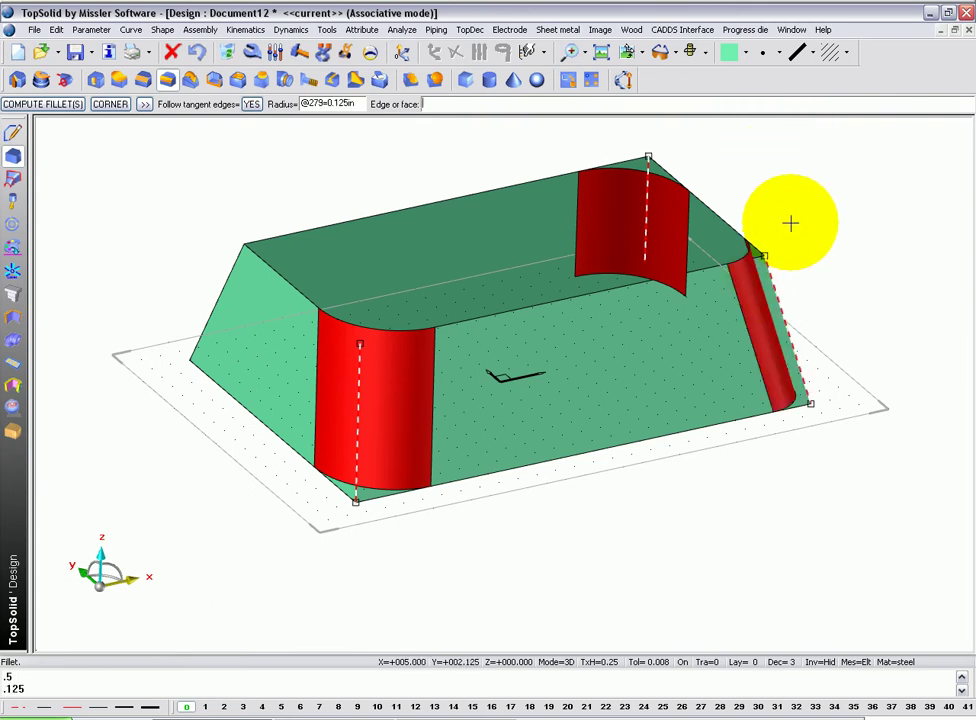
click(216, 291)
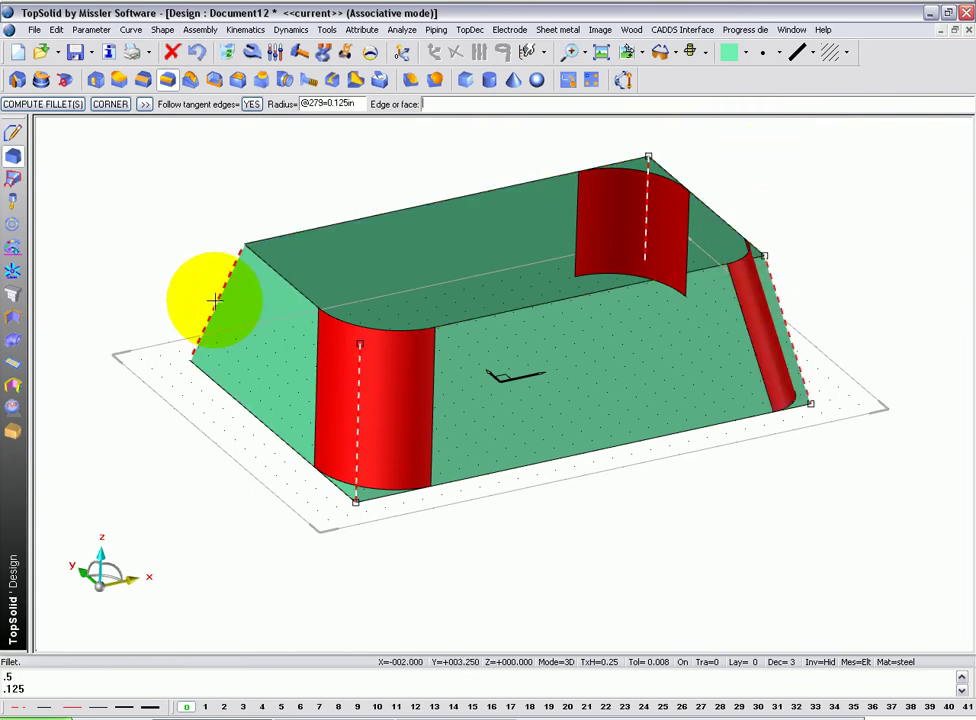
click(50, 106)
Fillet the block's top edge loop at 0.375 in.
middle_drag(135, 224, 192, 244)
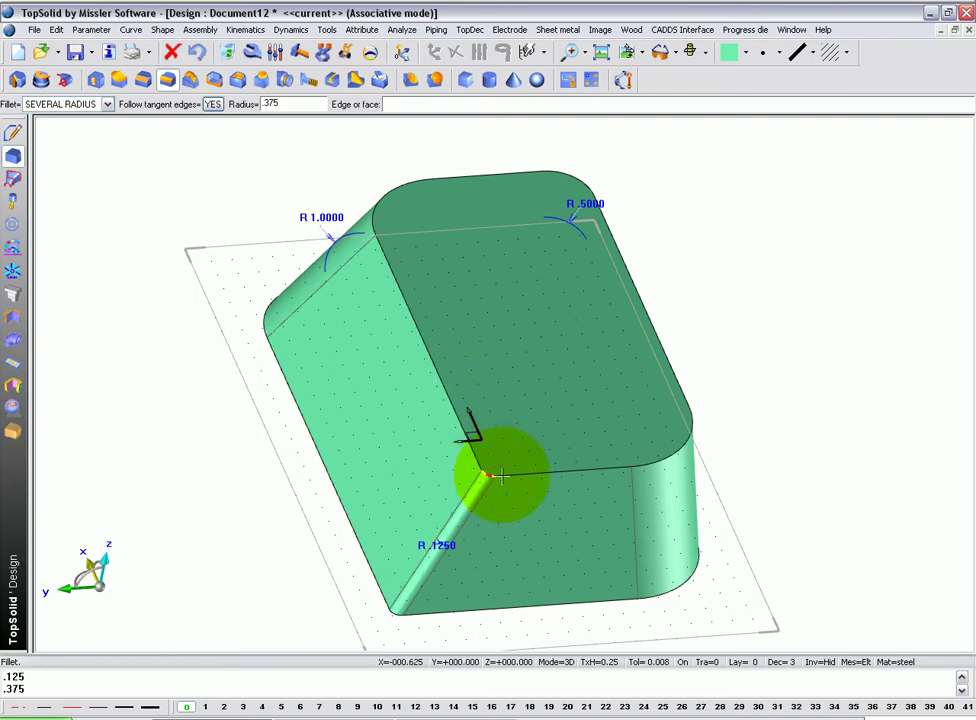
click(448, 399)
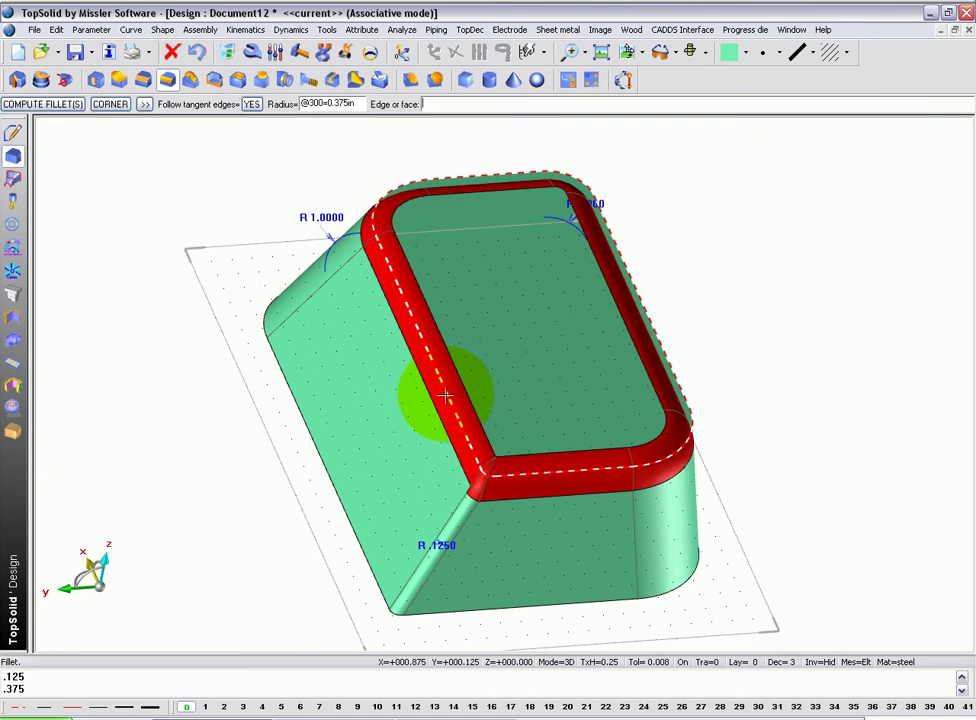
click(159, 420)
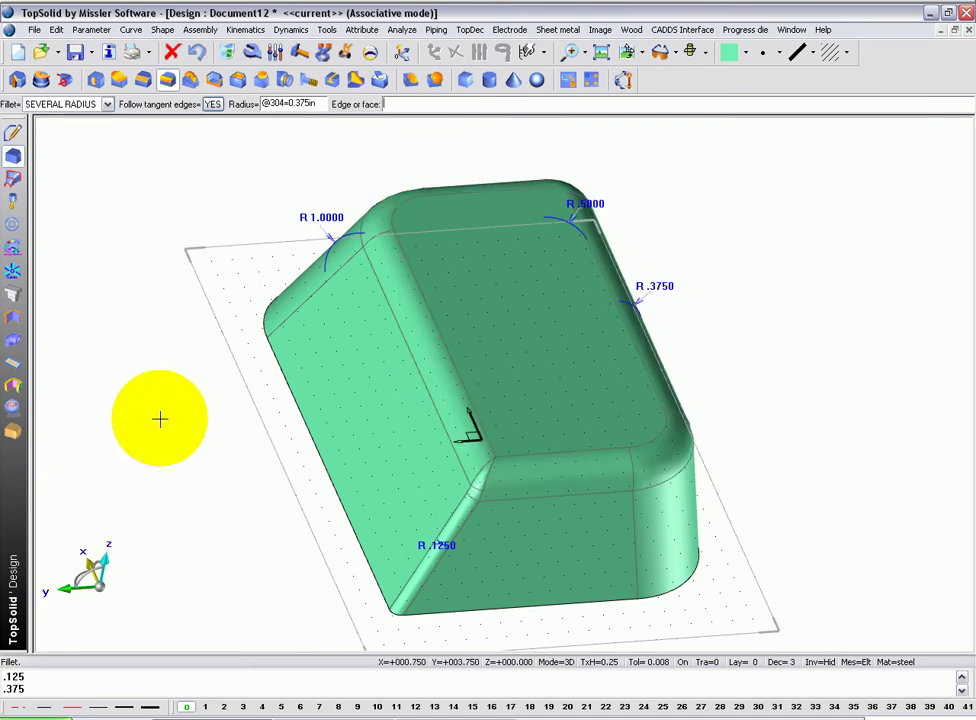
middle_drag(163, 431, 148, 401)
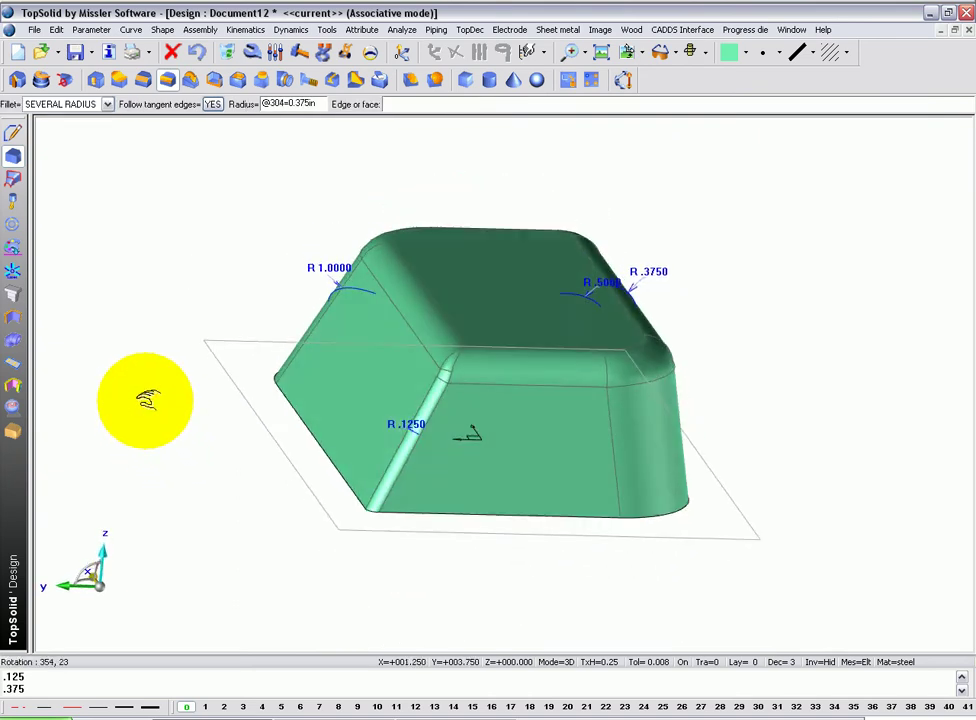
Make blue the drawing colour and look straight down on the part.
click(729, 57)
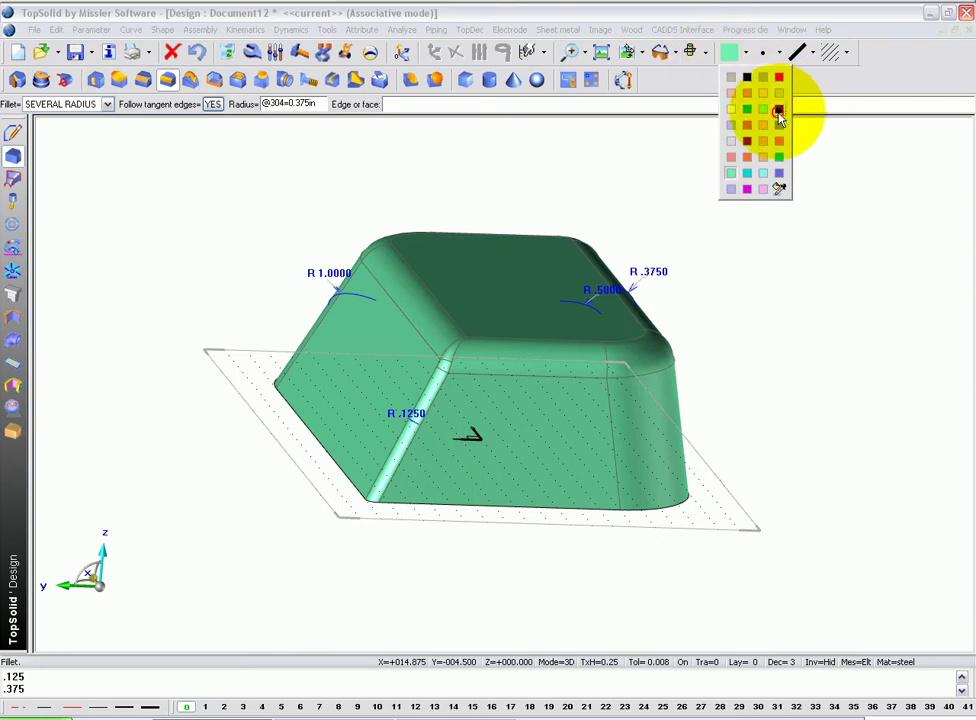
click(779, 110)
click(797, 52)
middle_drag(660, 399, 600, 430)
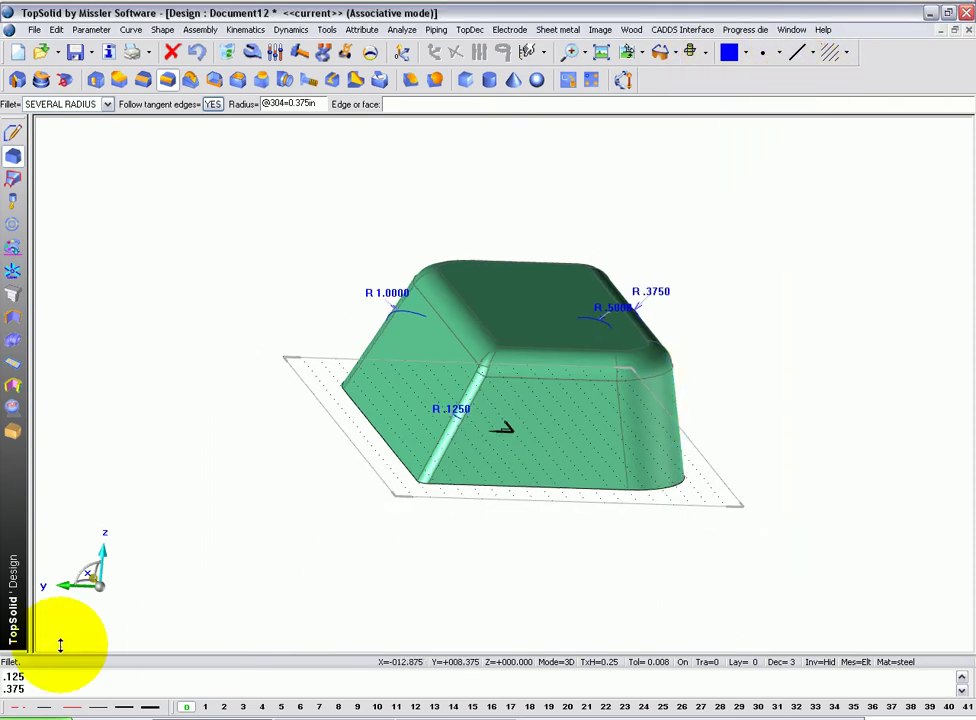
click(104, 532)
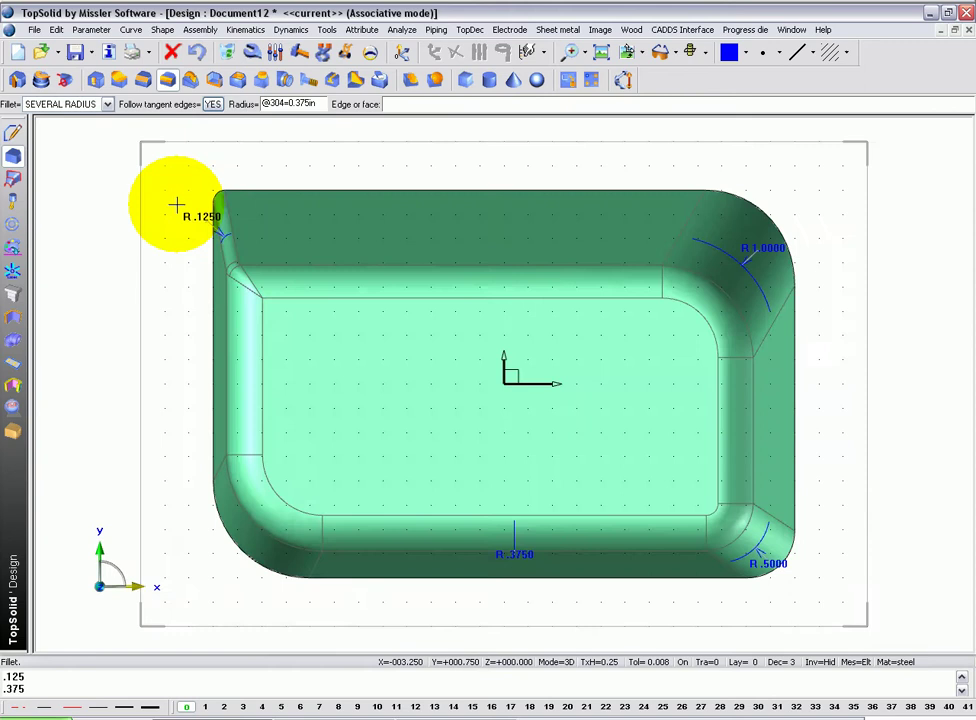
Sketch two overlapping rectangles over the block's top face.
click(13, 133)
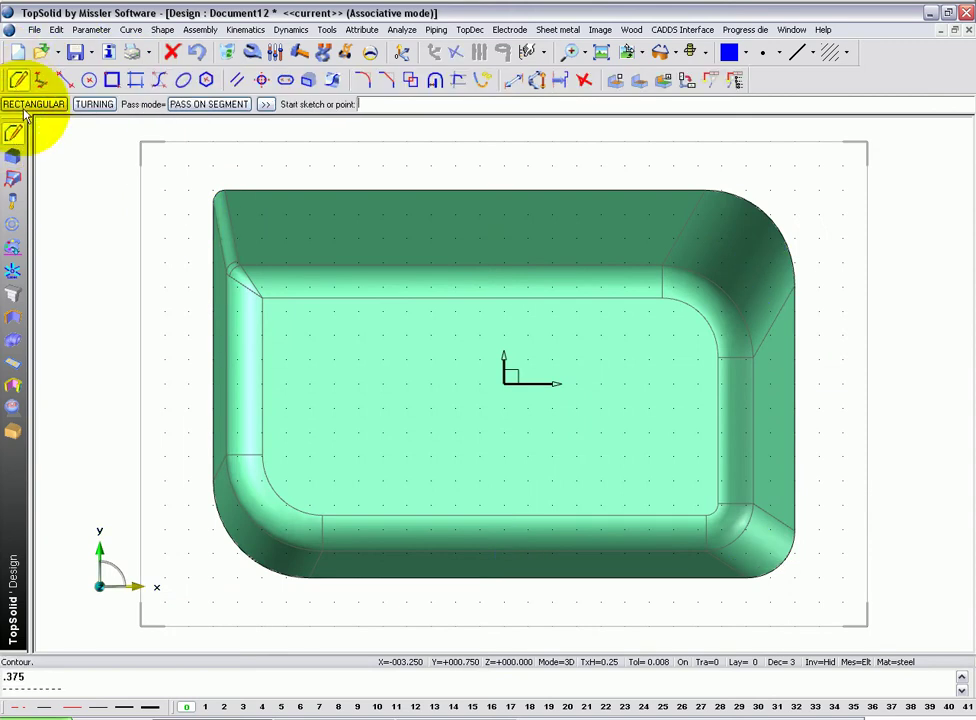
click(33, 104)
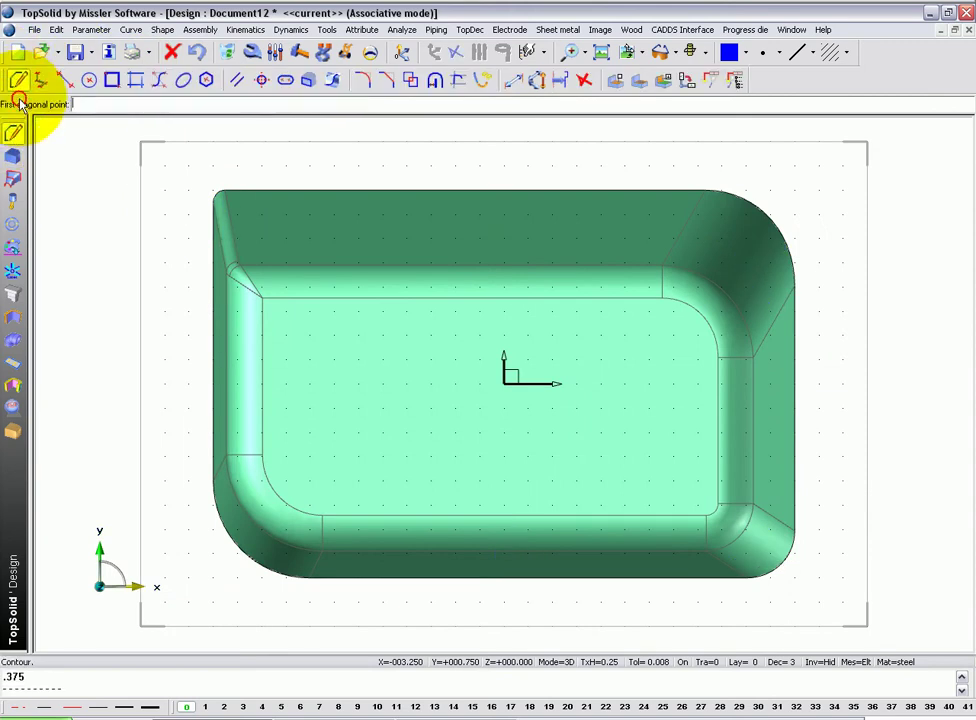
click(297, 312)
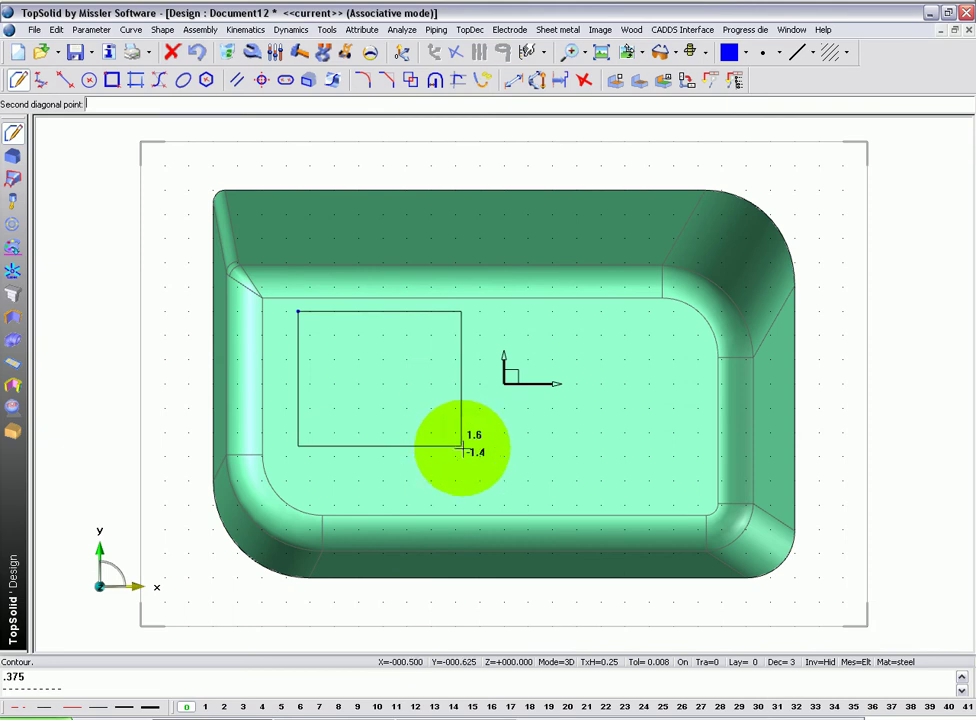
click(468, 457)
click(382, 372)
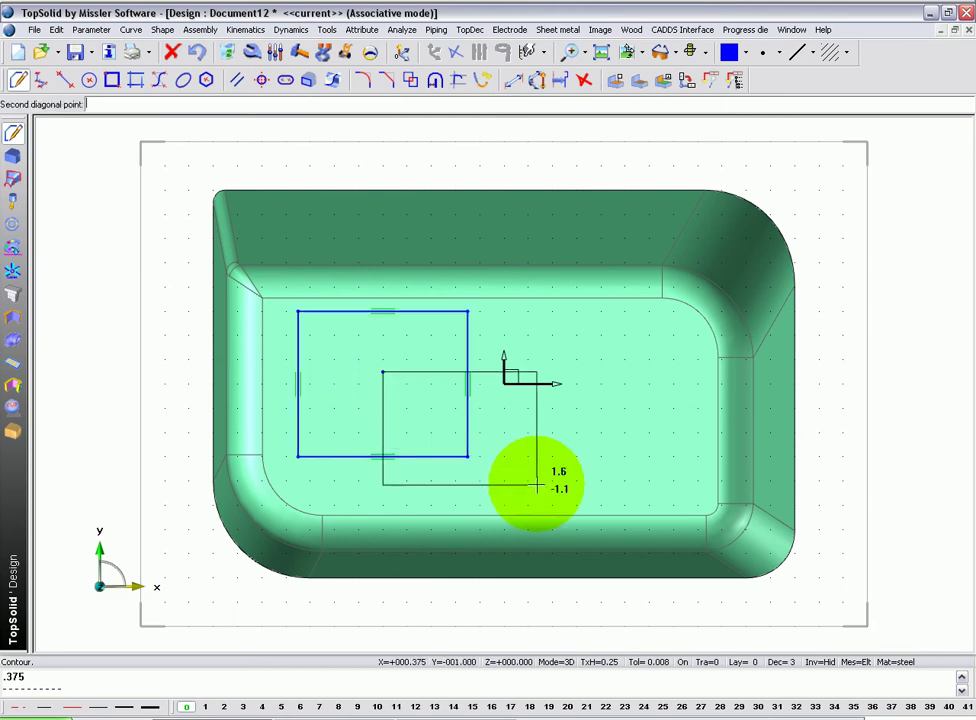
click(565, 504)
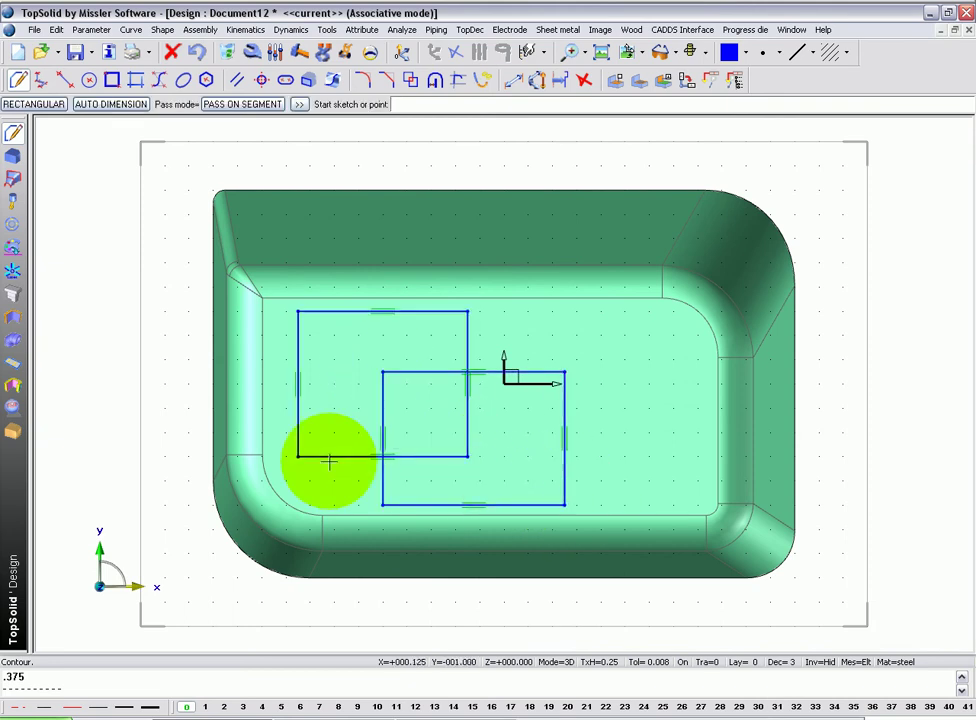
middle_drag(139, 316, 133, 233)
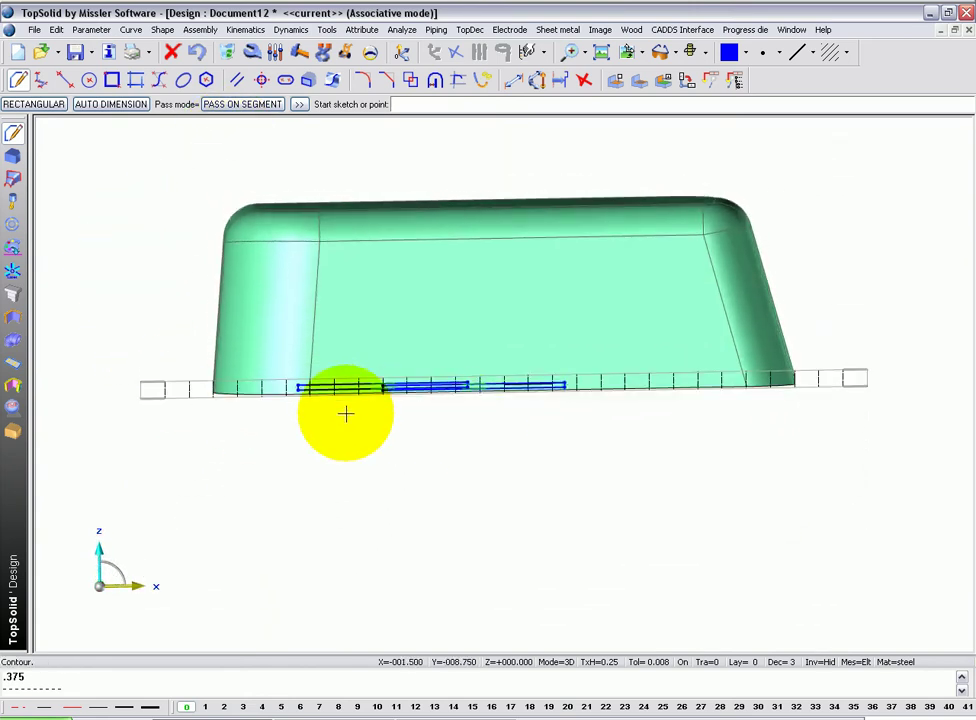
middle_drag(346, 412, 385, 492)
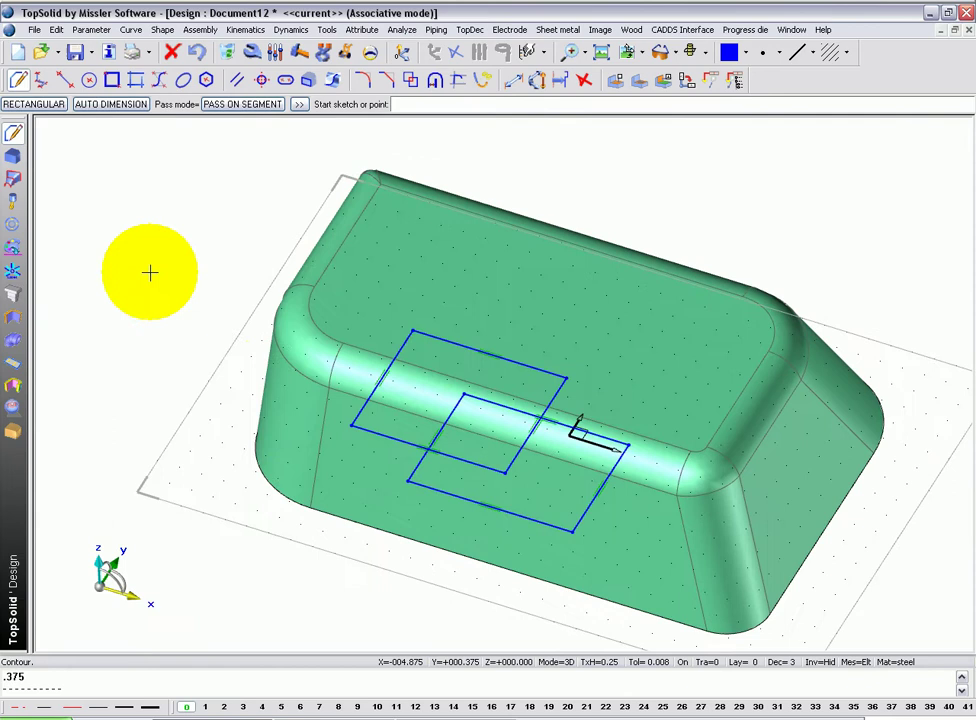
Raise a boss from the upper rectangle: 0.625 tall, 5° draft, R .25/.125 rounds.
click(13, 160)
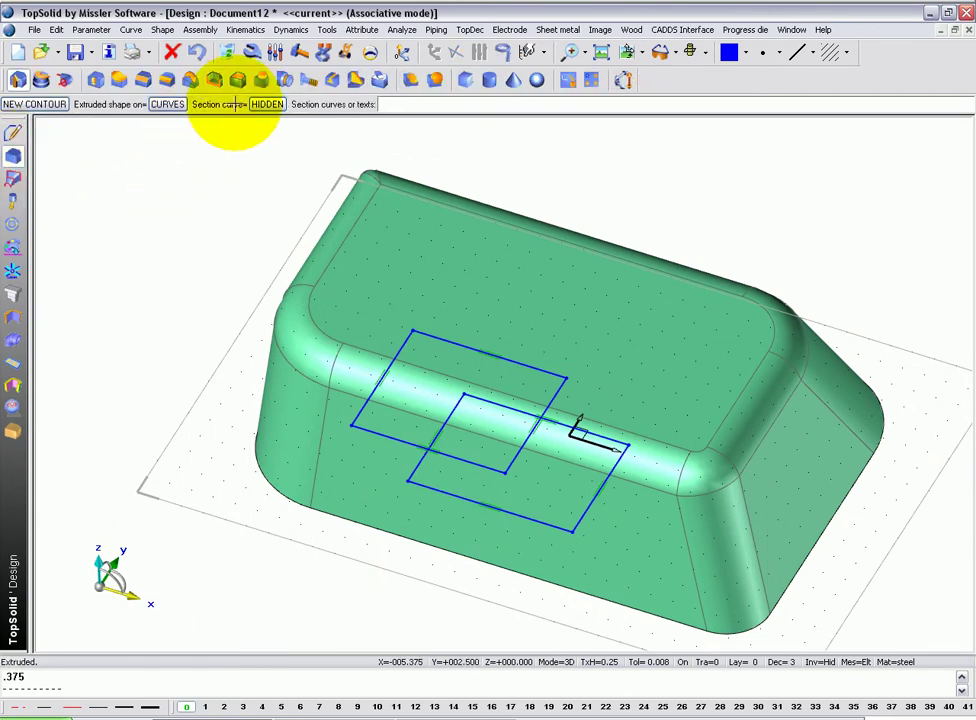
click(260, 84)
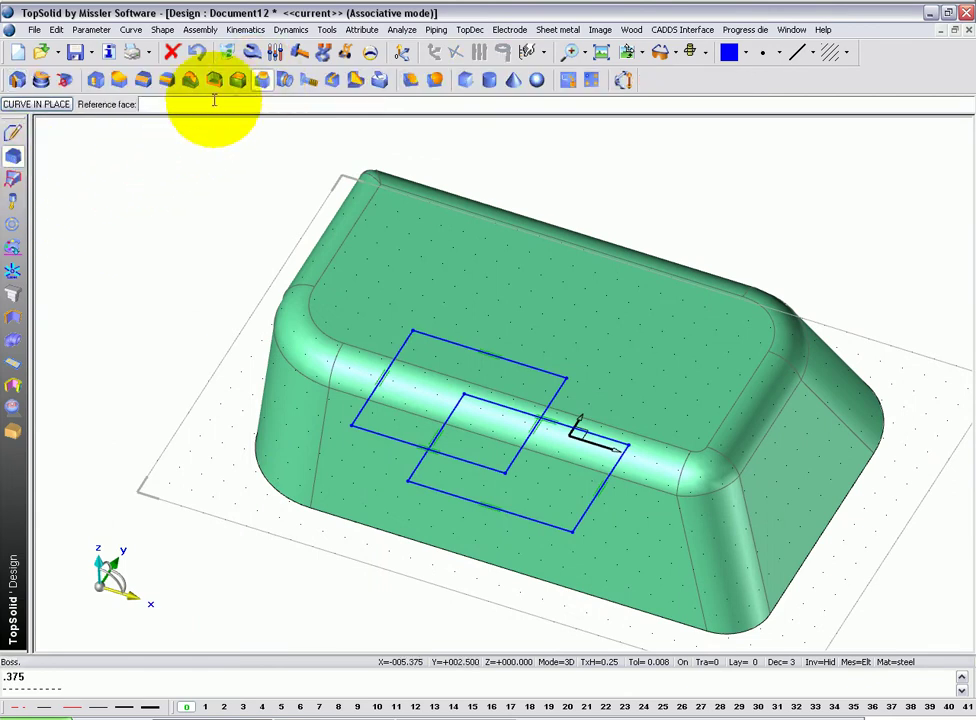
click(419, 261)
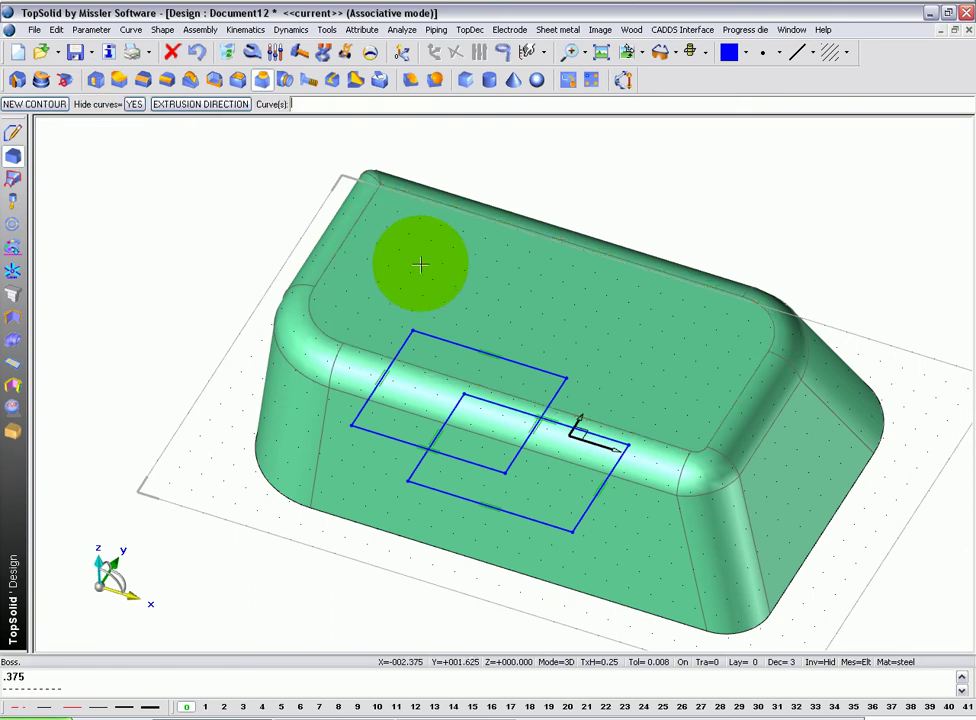
click(427, 338)
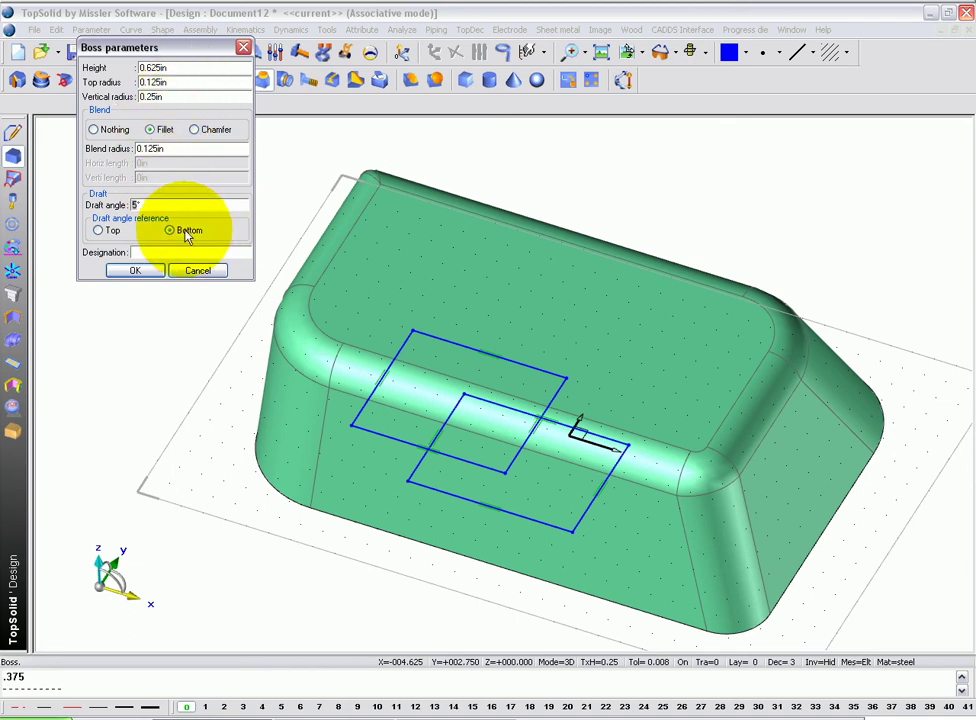
click(135, 270)
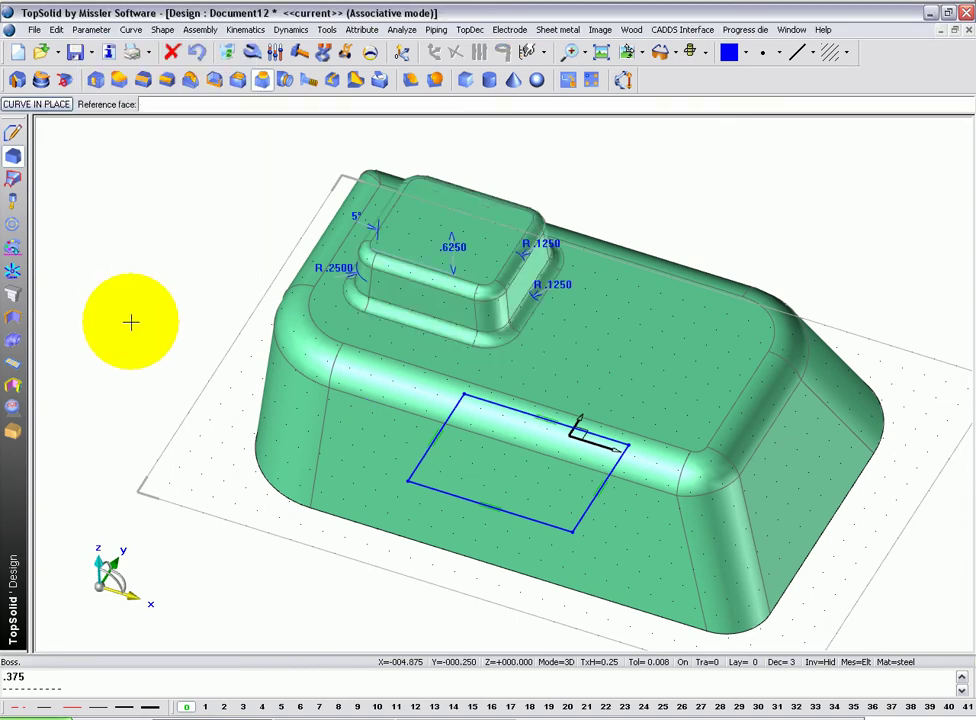
mouse_move(133, 310)
middle_down()
mouse_move(17, 305)
mouse_move(135, 285)
mouse_move(126, 290)
middle_up()
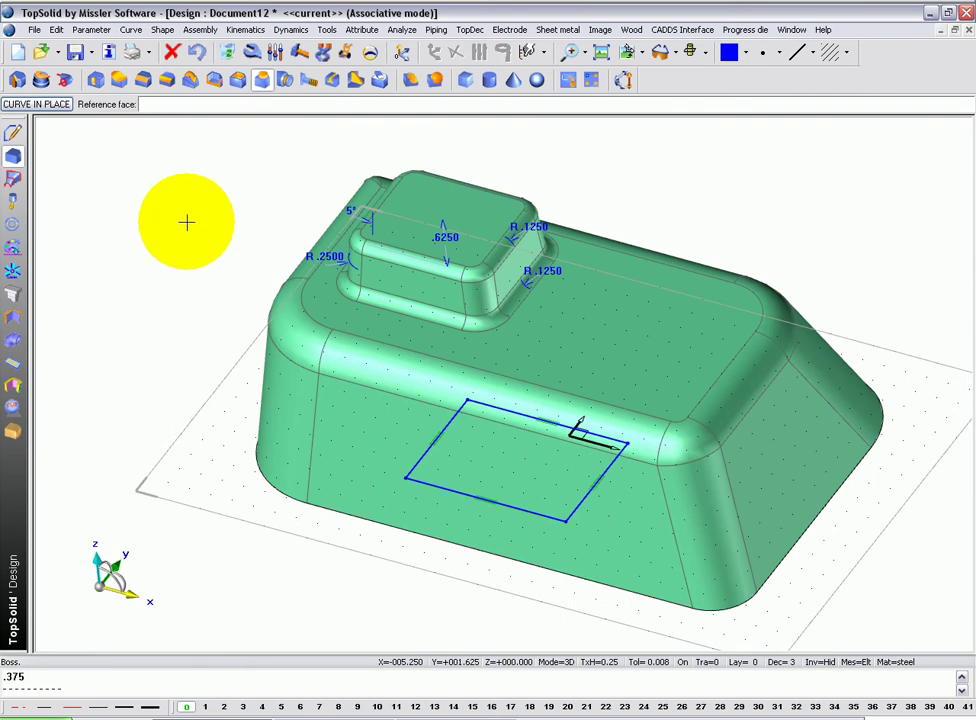
Cut a pocket from the second rectangle: 0.375 deep, 3° draft, R .25/.125/.0625 rounds.
click(238, 80)
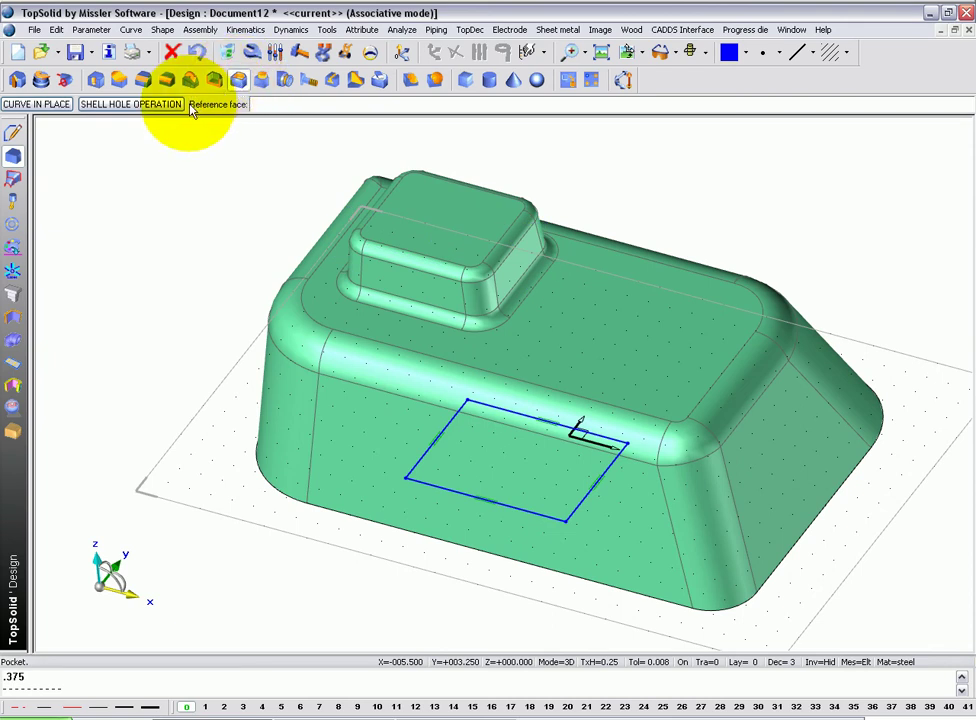
click(574, 340)
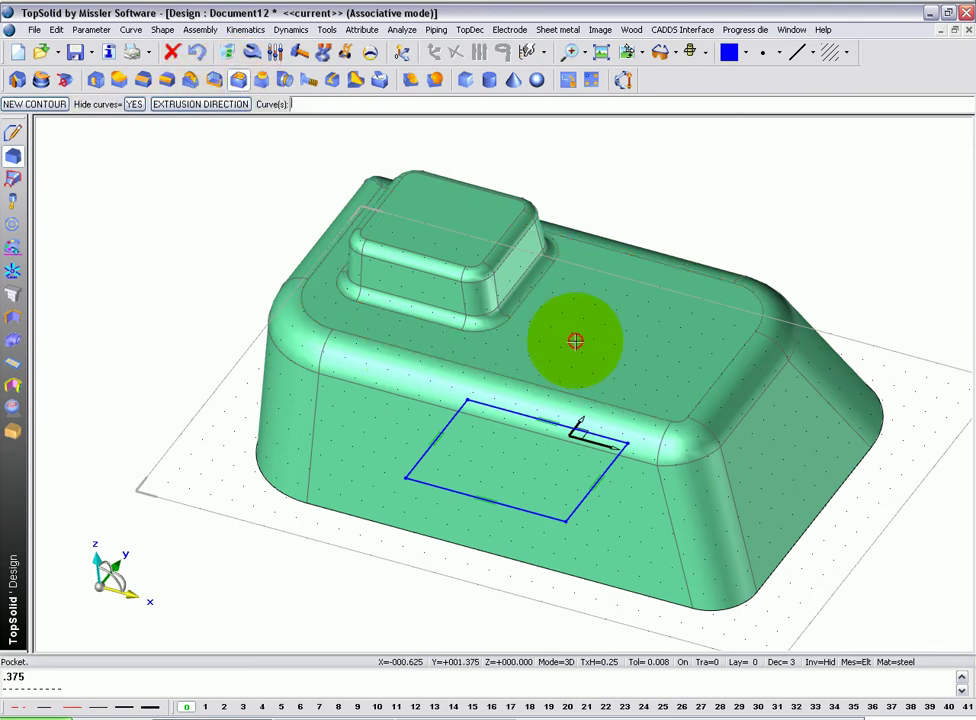
click(512, 412)
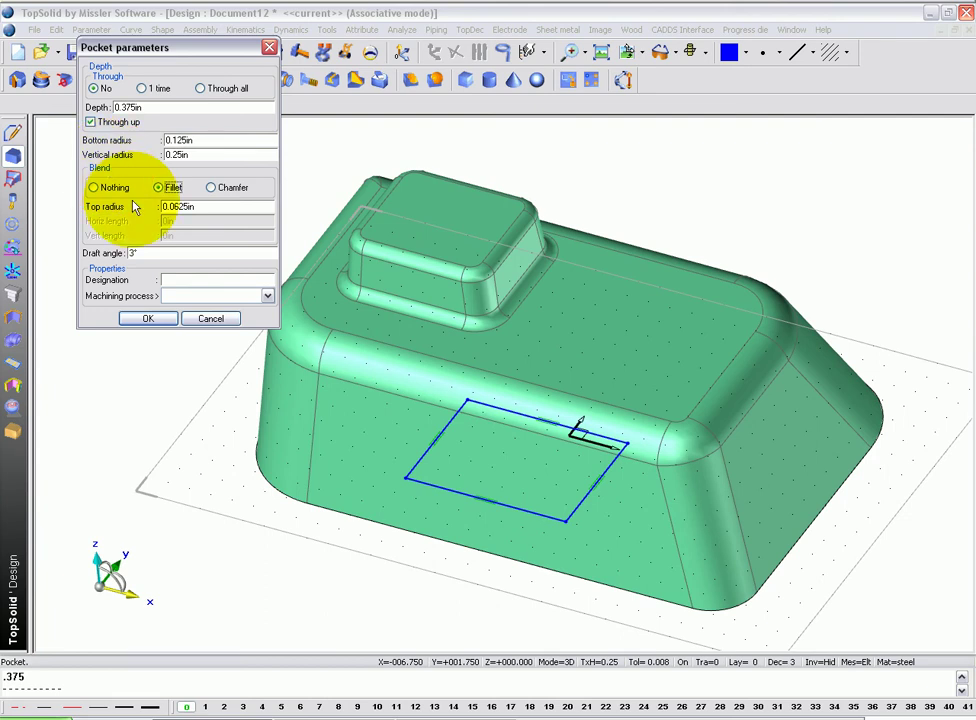
click(143, 318)
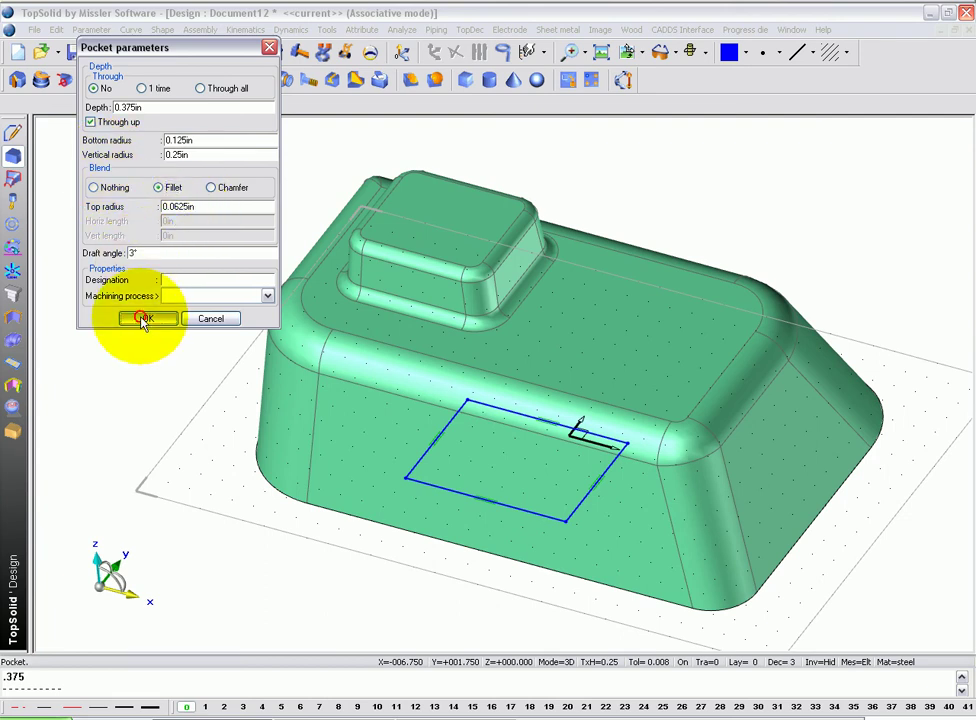
middle_drag(144, 299, 124, 316)
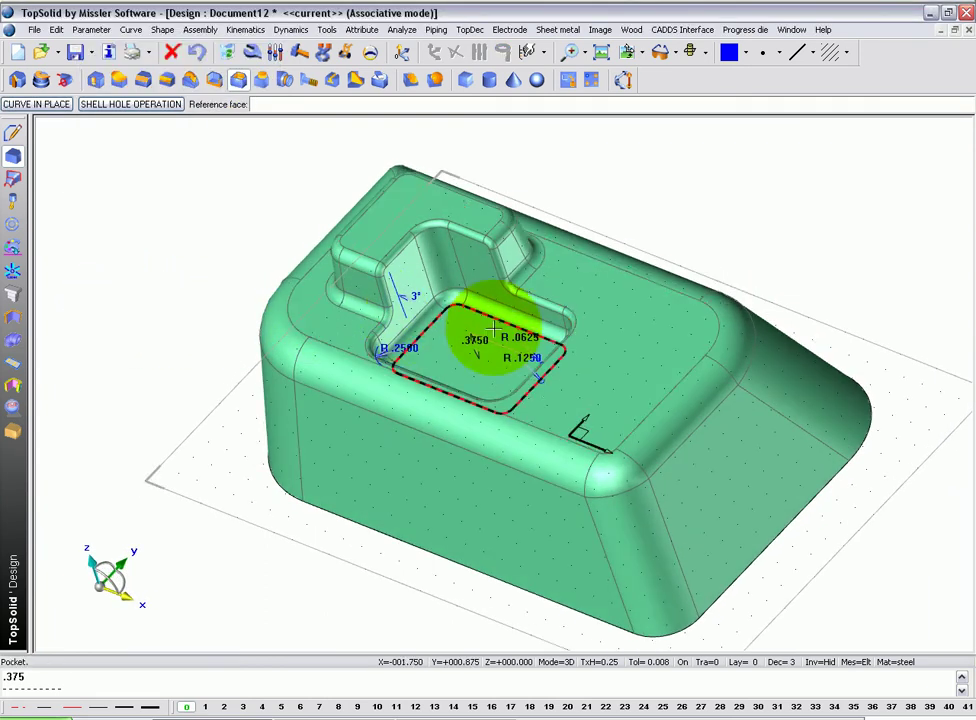
scroll(493, 327, up, 5)
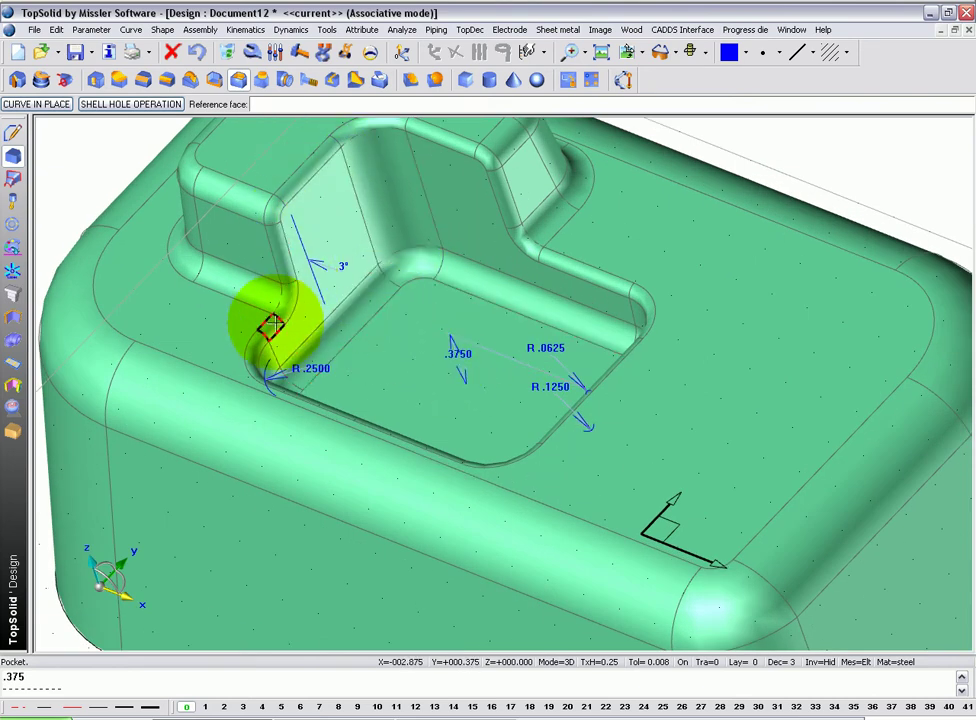
scroll(490, 290, down, 4)
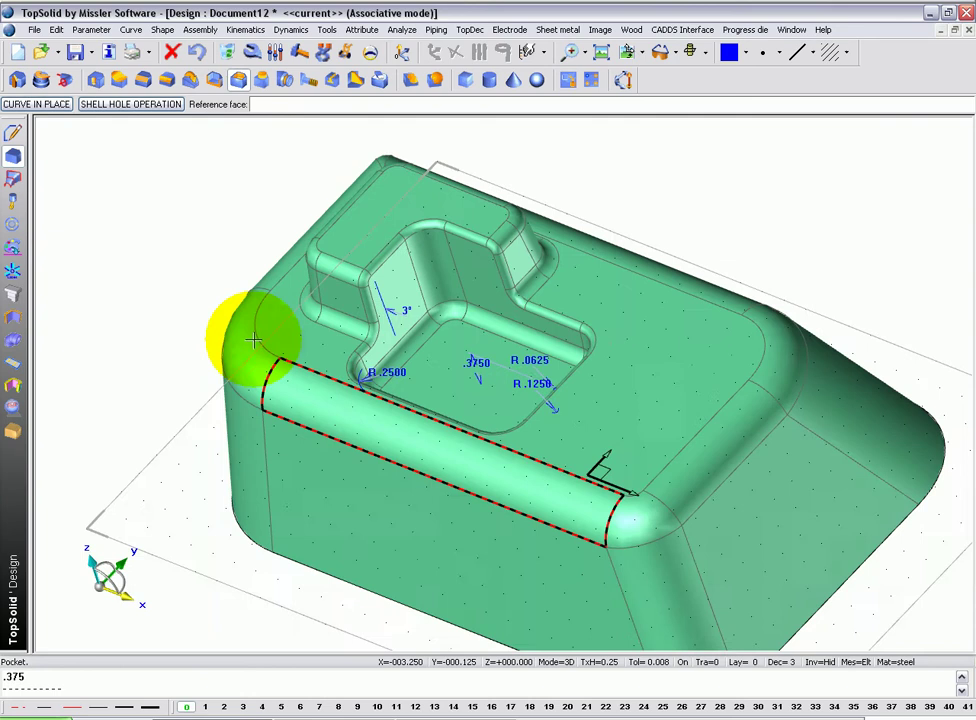
middle_drag(254, 340, 285, 120)
Change the block's side-face draft angle to 35° and orbit to inspect the steeper side.
click(276, 52)
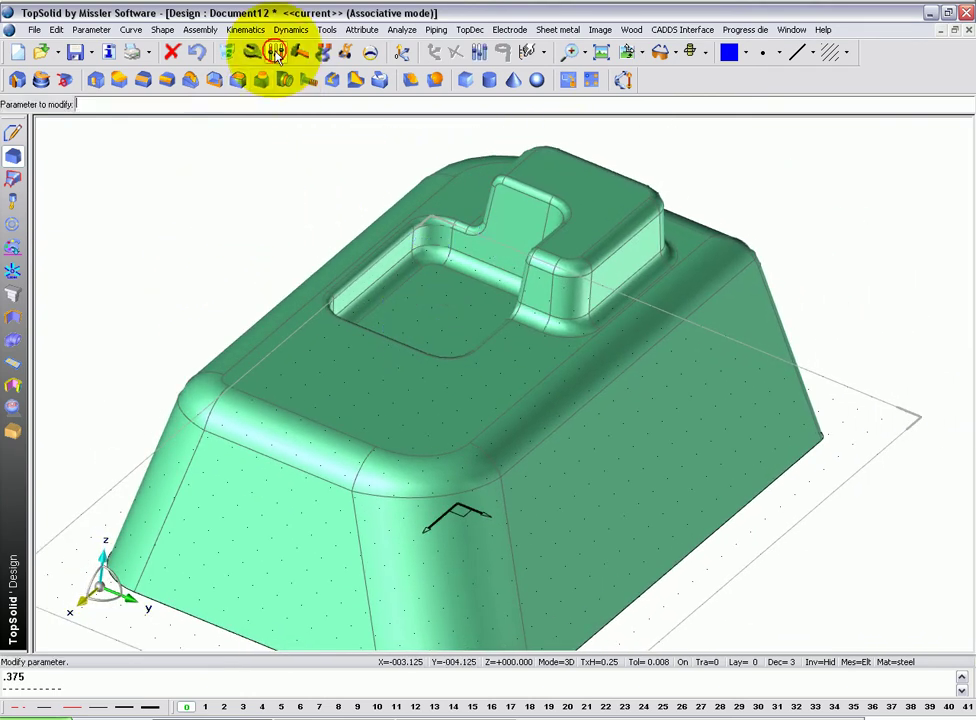
click(632, 446)
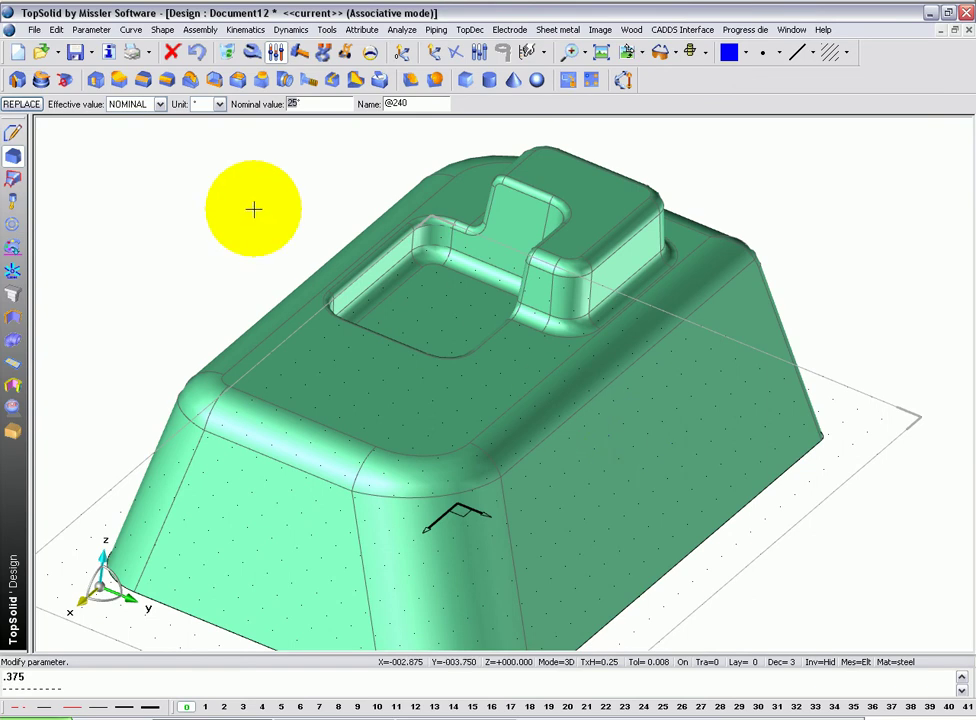
text(35)
key(Return)
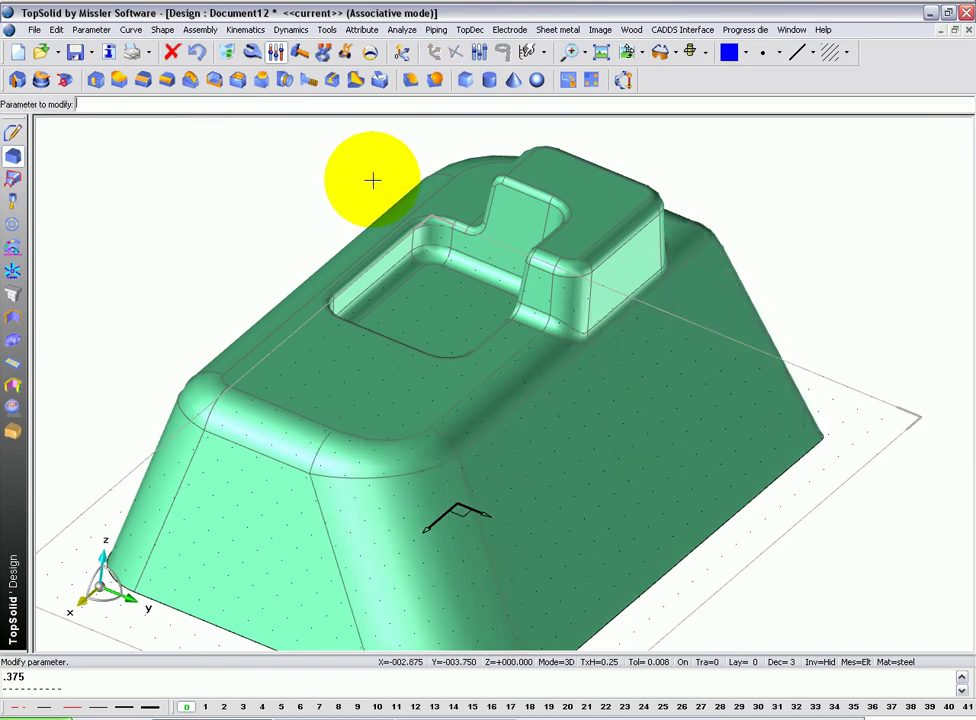
scroll(600, 296, up, 3)
mouse_move(621, 301)
middle_down()
mouse_move(602, 272)
mouse_move(601, 244)
mouse_move(655, 268)
mouse_move(710, 477)
mouse_move(763, 472)
middle_up()
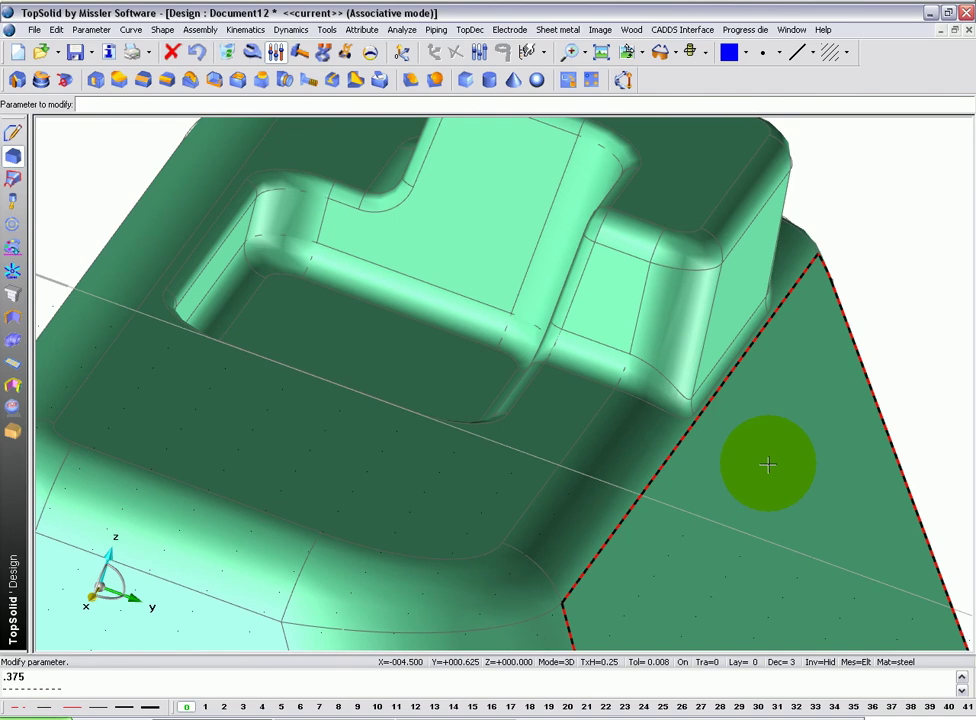
middle_drag(745, 399, 740, 372)
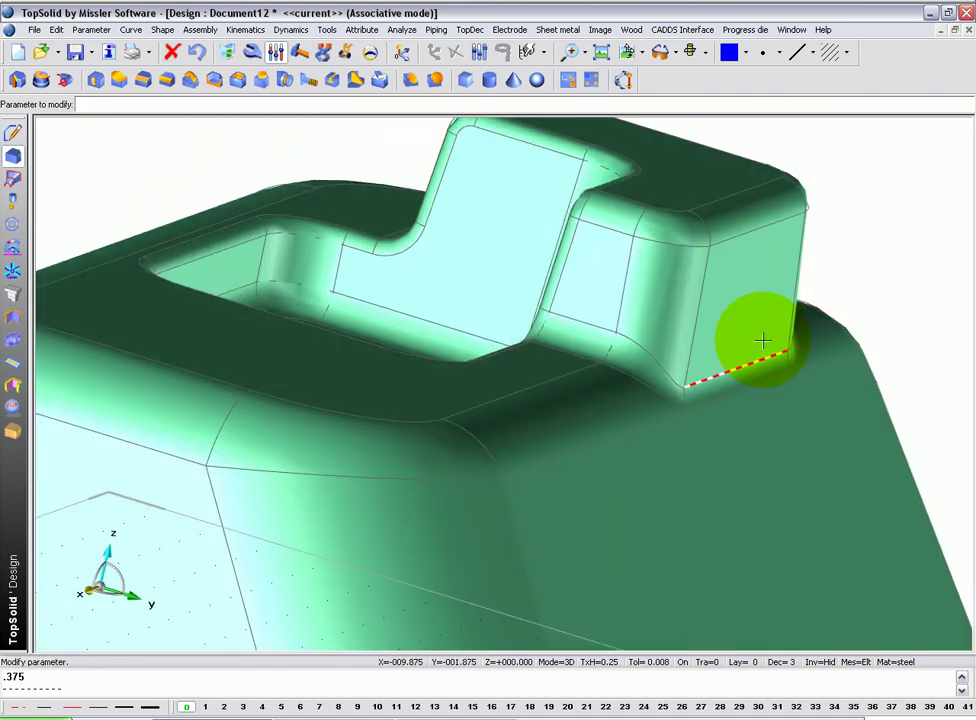
middle_drag(745, 455, 706, 385)
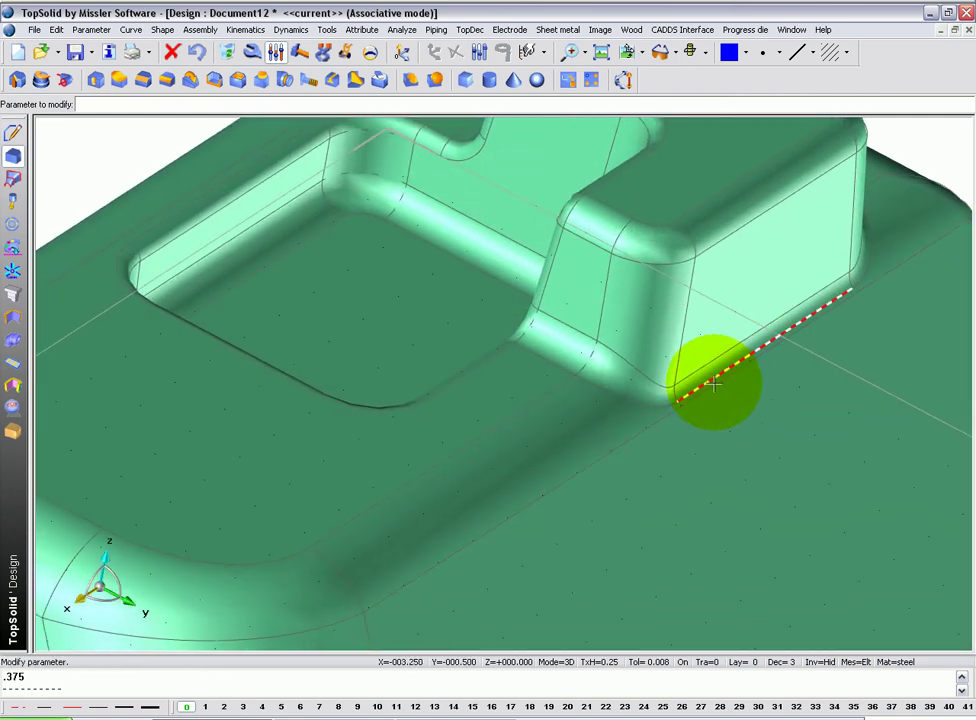
middle_drag(723, 447, 548, 258)
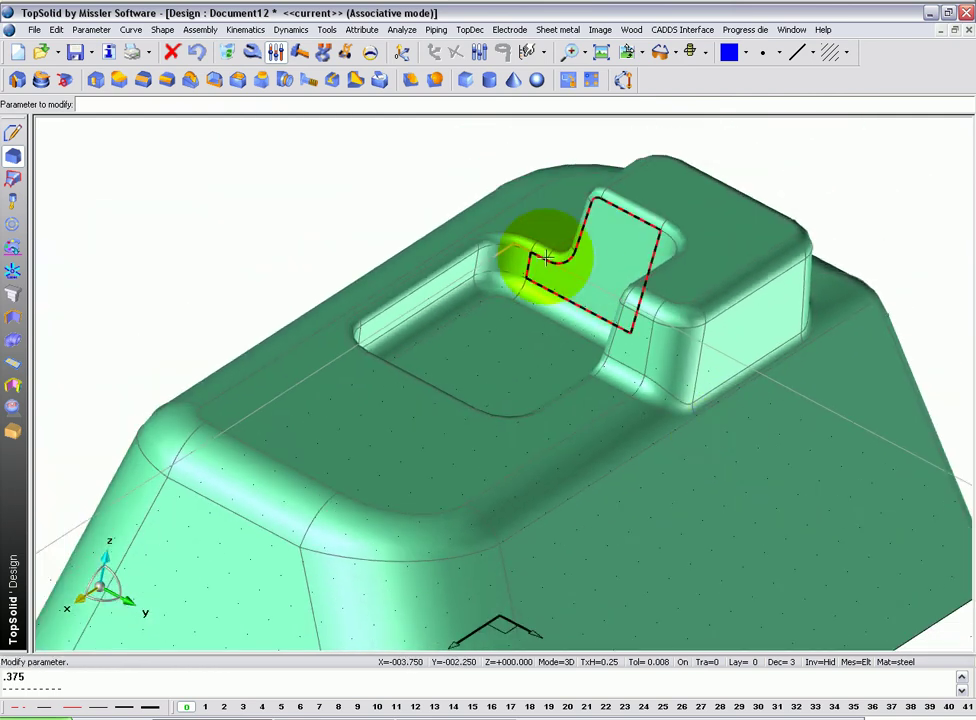
Reconfirm the 35° draft value on the sloped side face.
click(721, 483)
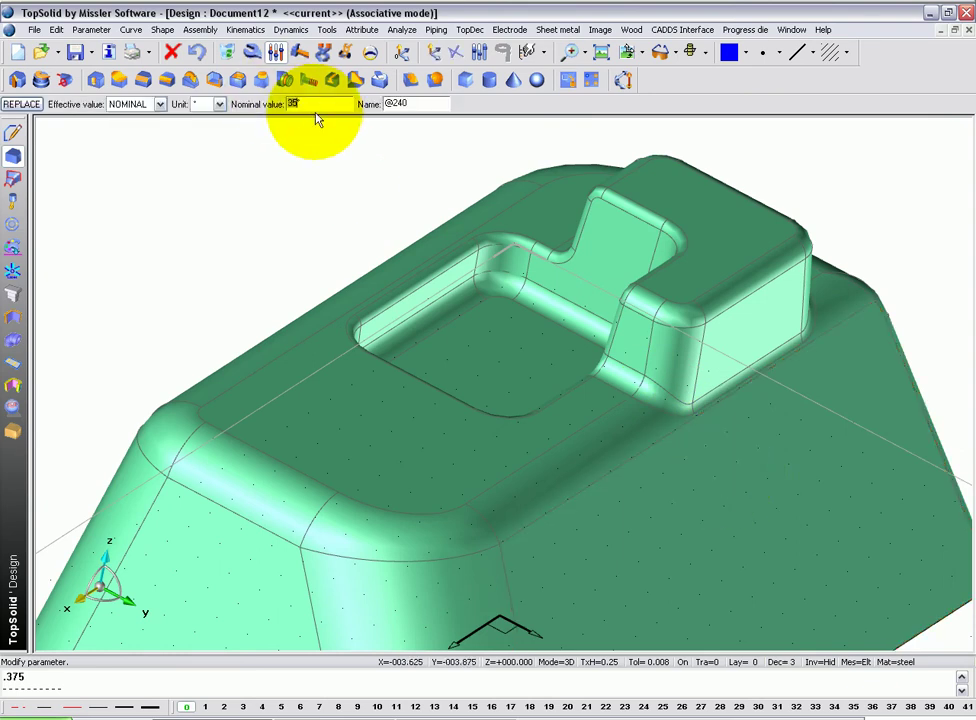
key(Return)
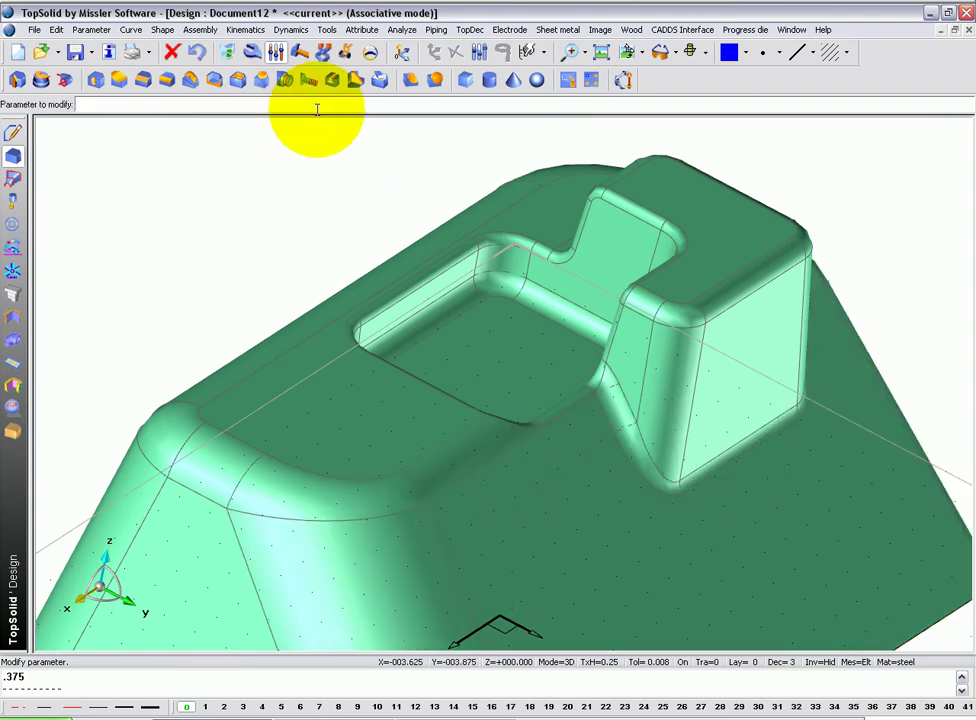
middle_drag(719, 381, 675, 387)
middle_drag(507, 408, 451, 410)
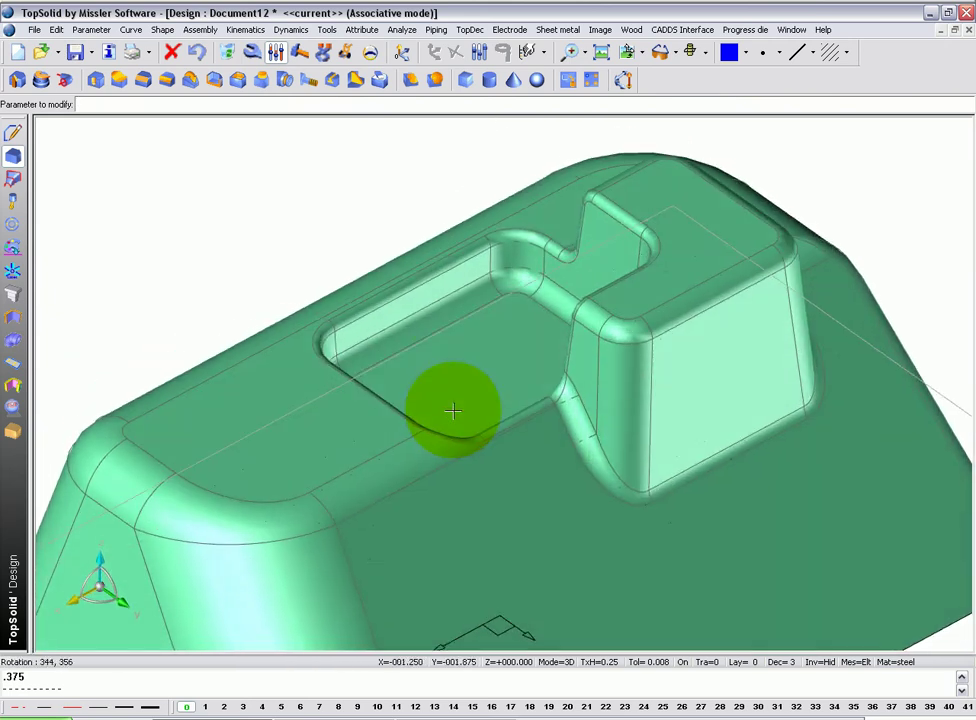
click(464, 338)
key(Return)
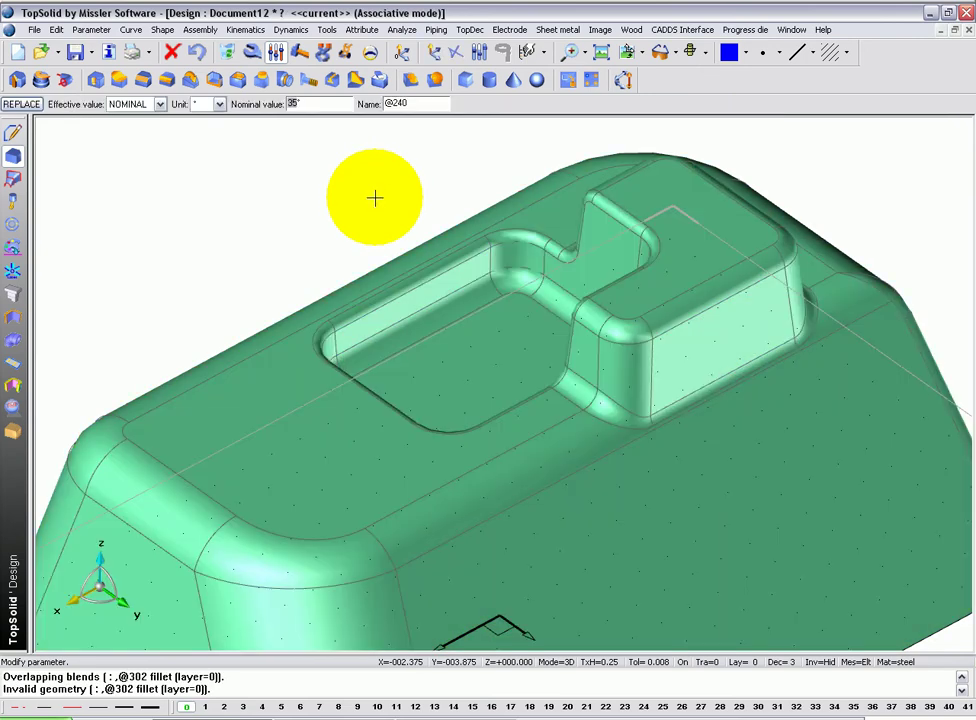
key(Escape)
middle_drag(374, 197, 283, 146)
scroll(412, 203, down, 3)
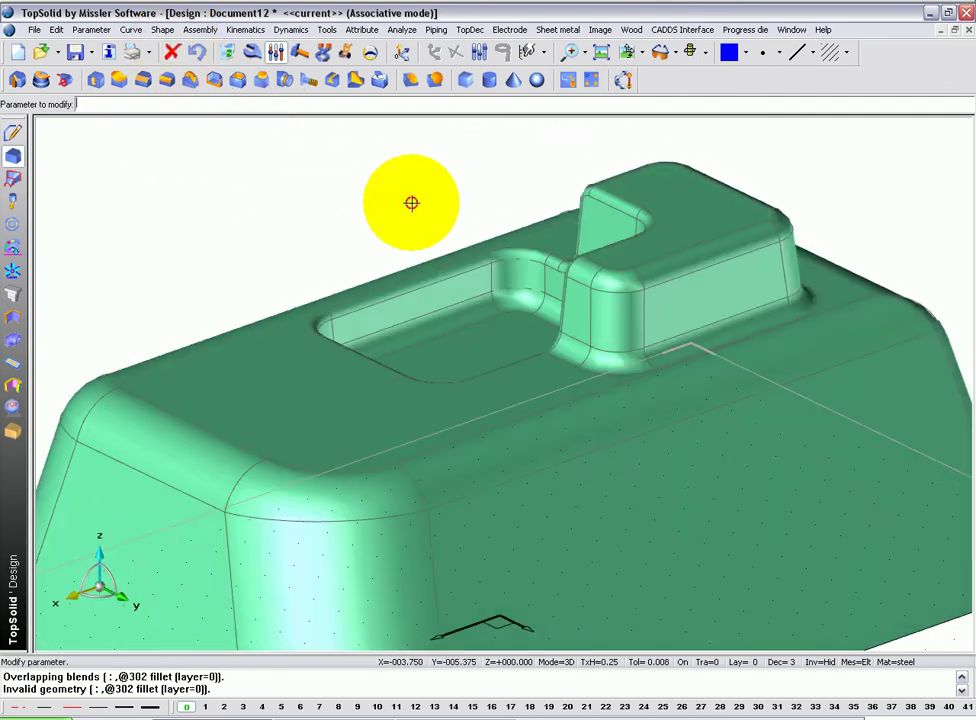
middle_drag(412, 203, 275, 328)
Drill a Ø0.25 through hole with a Ø0.5, 0.375-deep counterbore in the top face, 0.625 from both edges.
key(Escape)
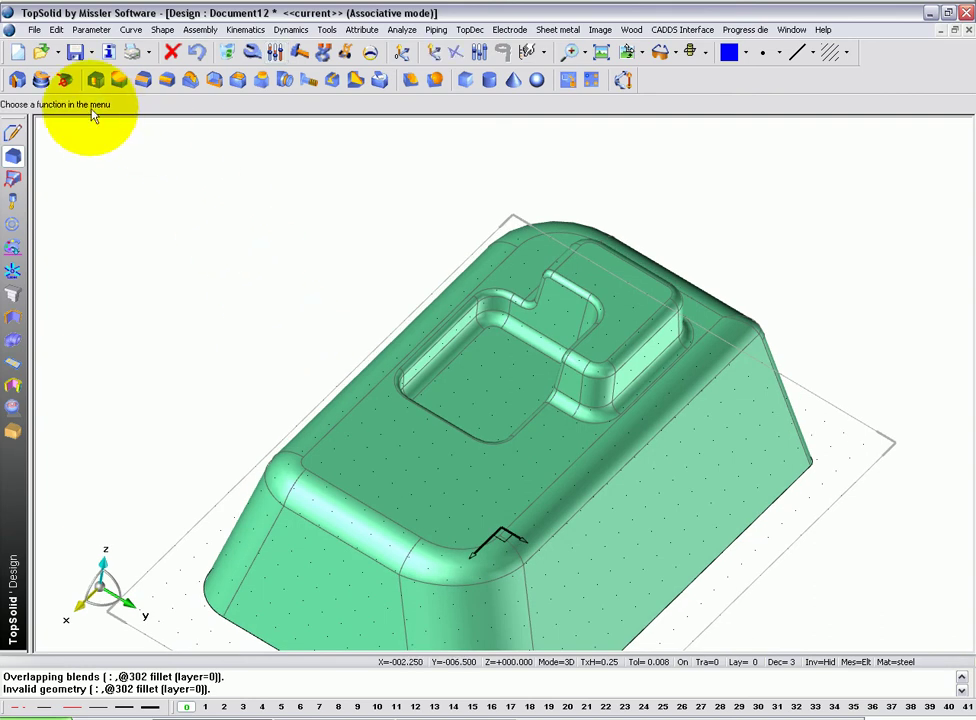
click(96, 81)
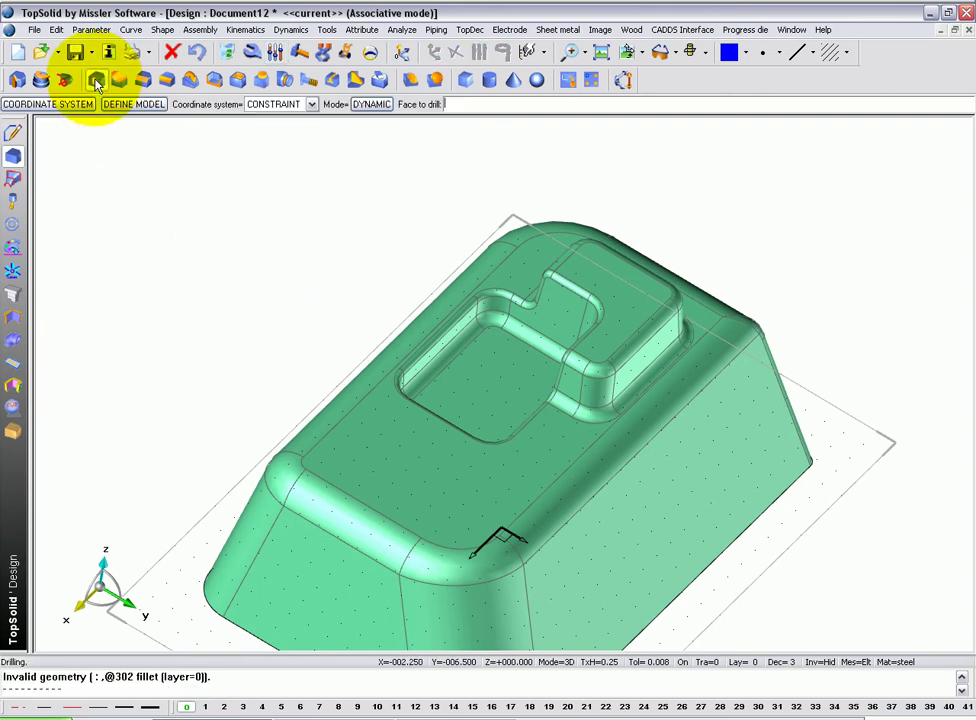
click(446, 503)
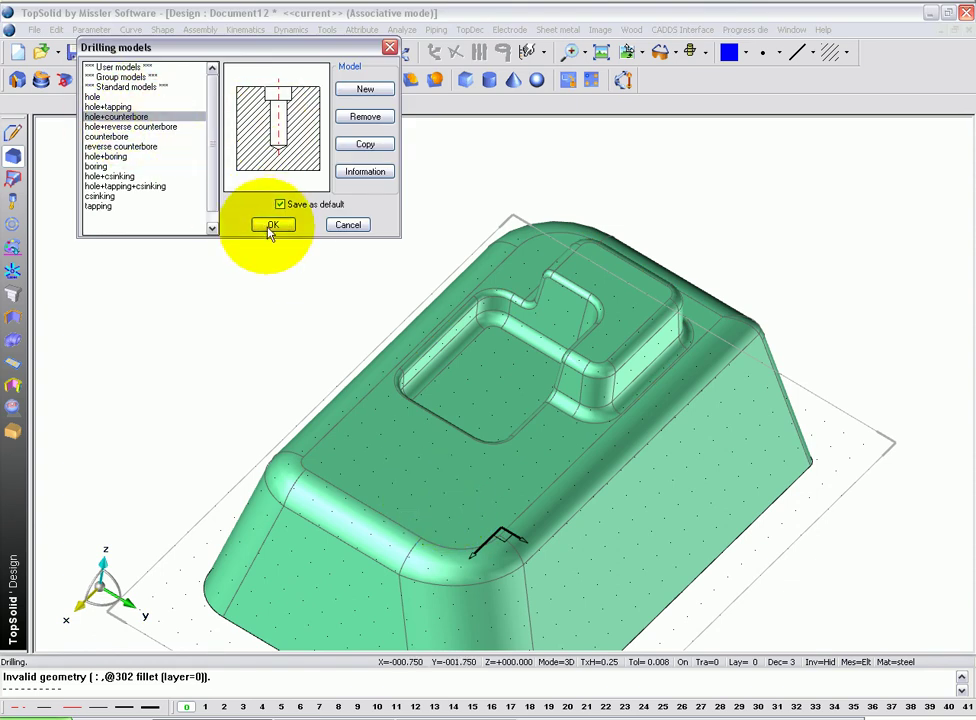
click(273, 224)
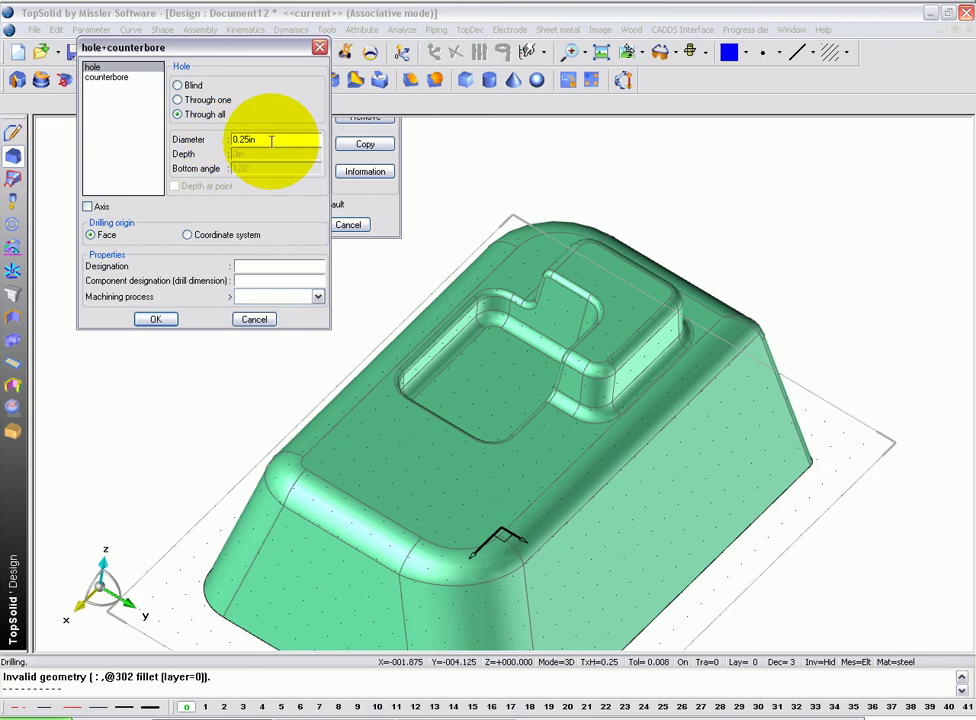
click(107, 78)
click(262, 99)
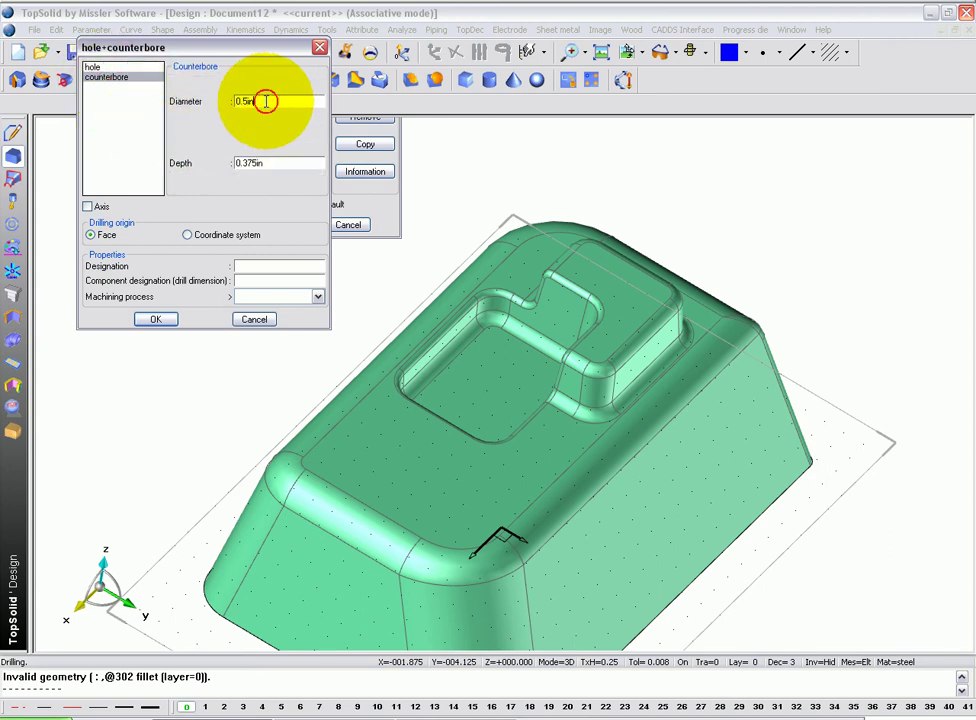
click(156, 319)
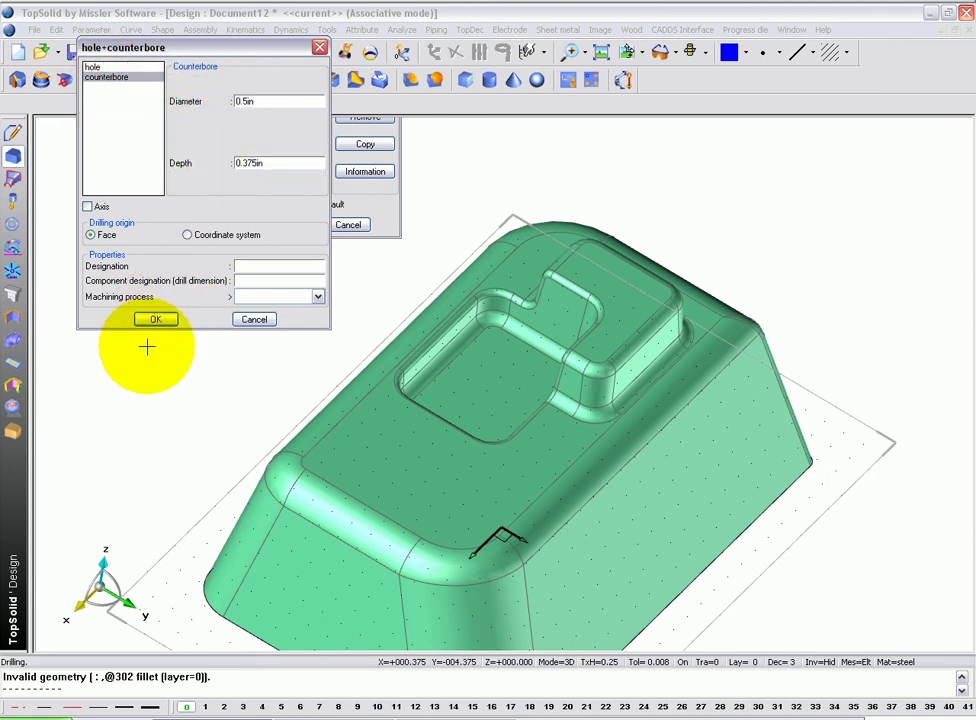
mouse_move(163, 366)
middle_down()
mouse_move(162, 403)
mouse_move(155, 353)
middle_up()
click(516, 578)
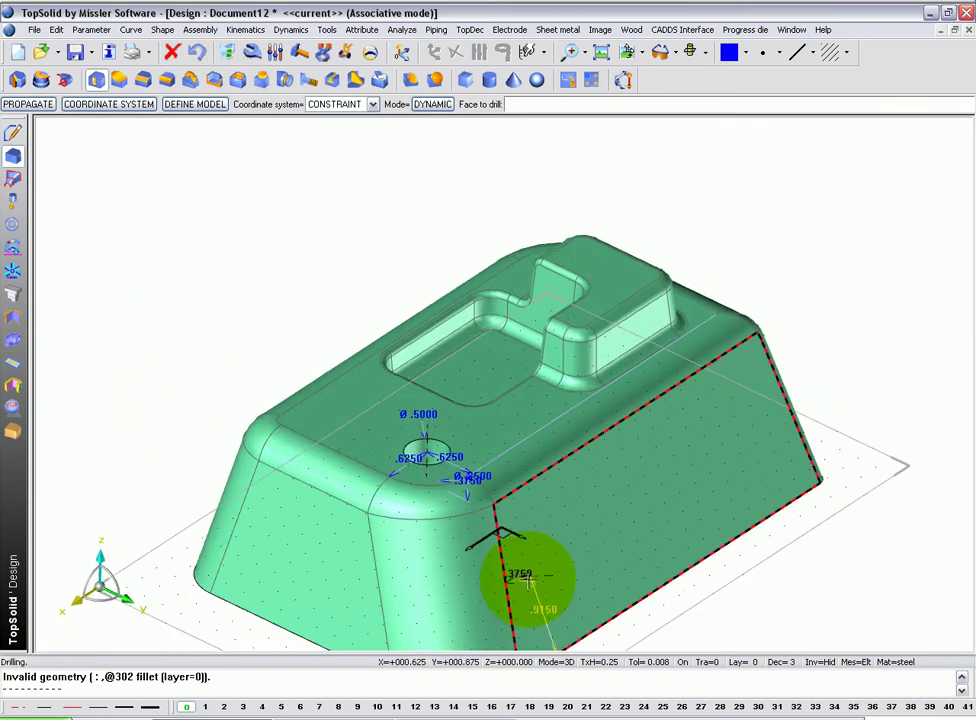
Add a blind UNC 3/8-16 tapped hole on the long side face, .625 and .875 from its edges.
click(572, 518)
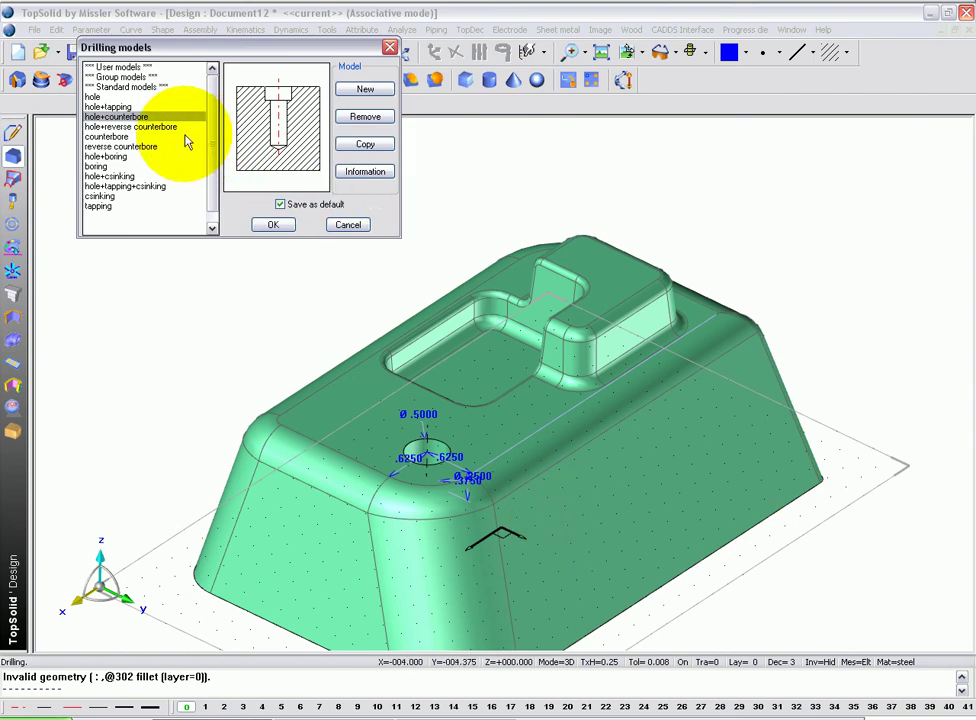
click(105, 106)
click(272, 225)
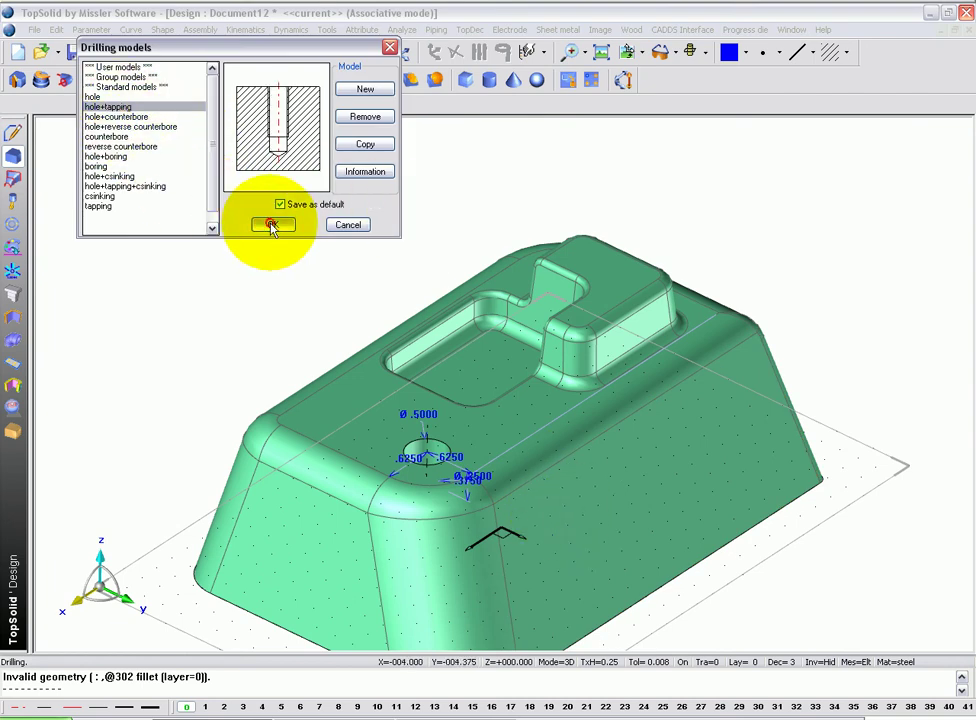
click(303, 136)
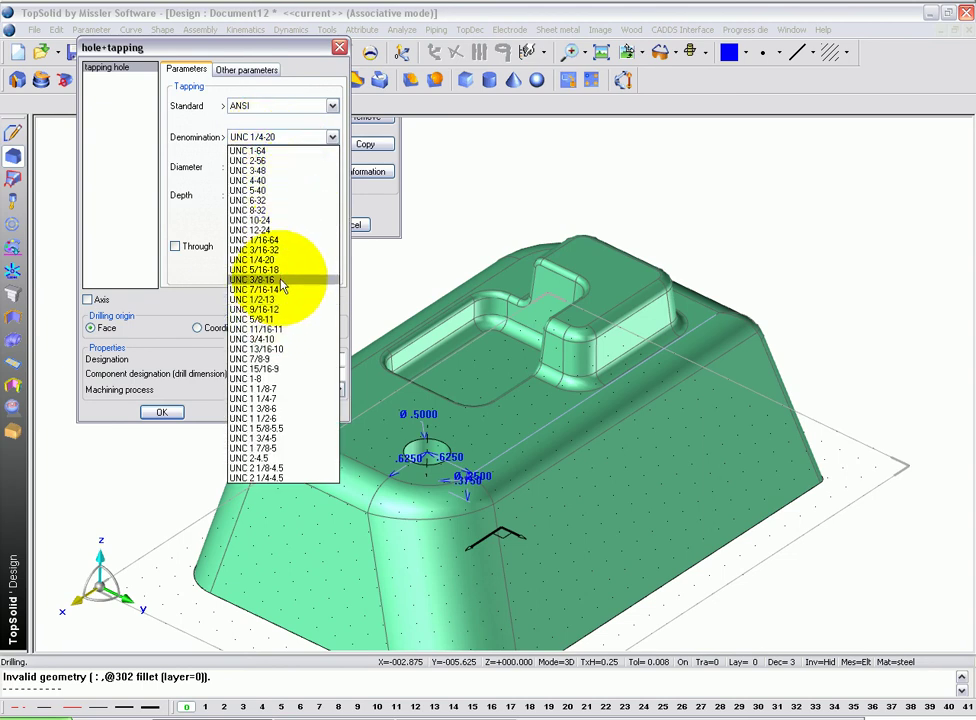
click(277, 280)
click(273, 197)
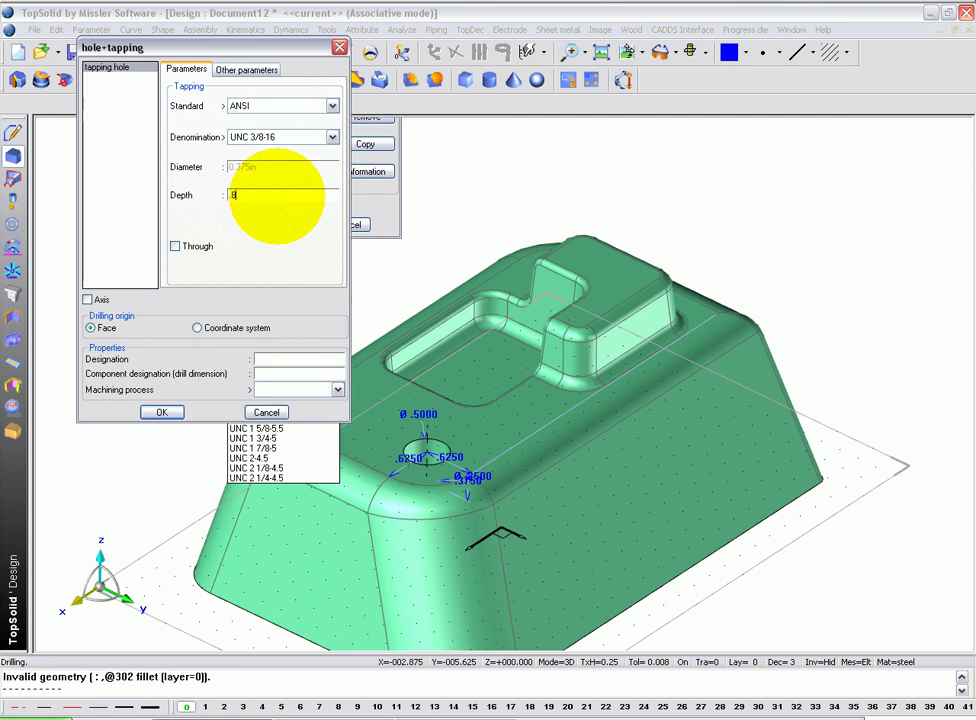
click(247, 70)
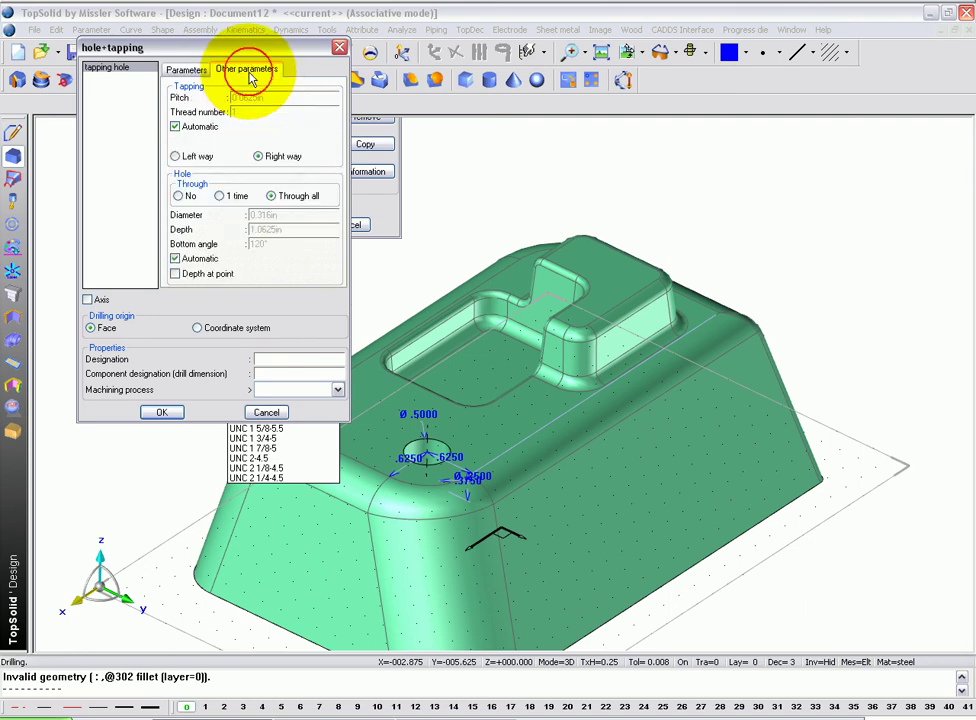
click(179, 196)
click(157, 412)
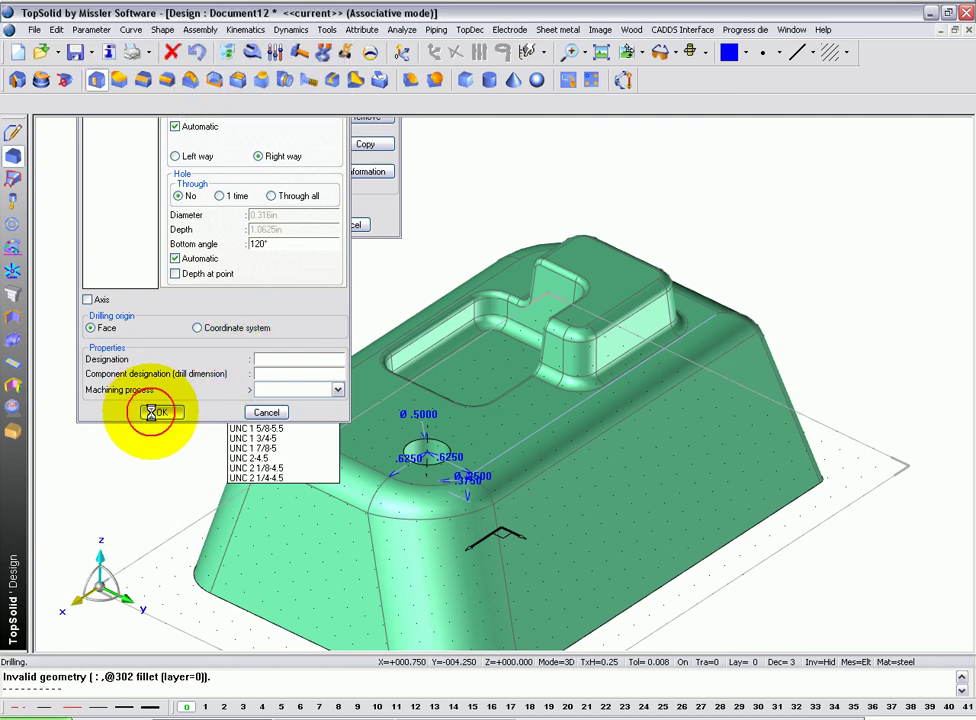
scroll(560, 590, up, 5)
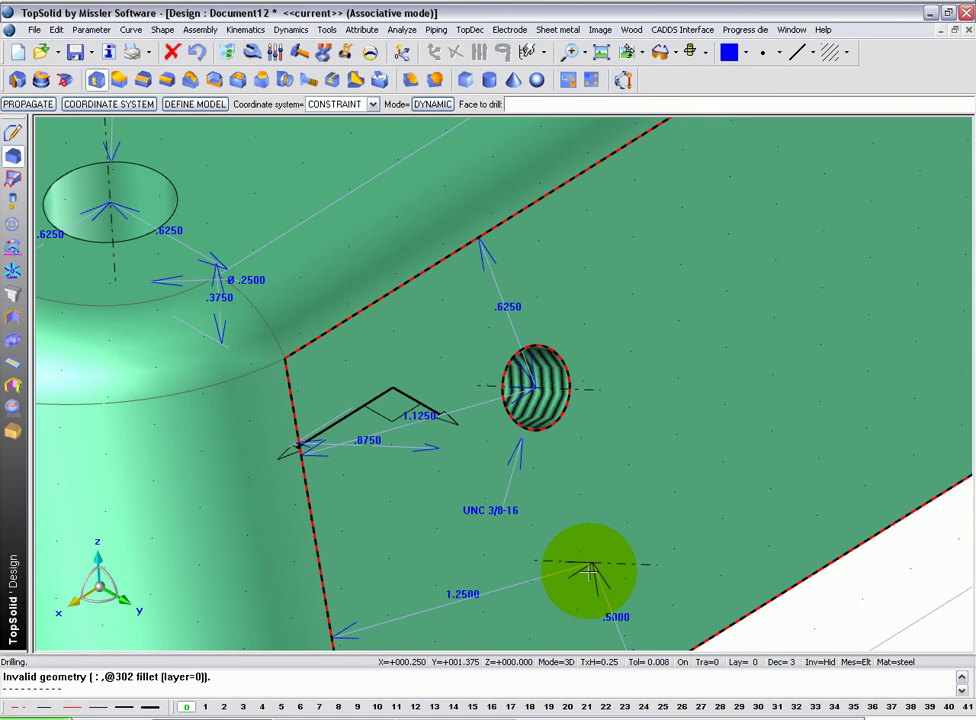
scroll(590, 570, down, 5)
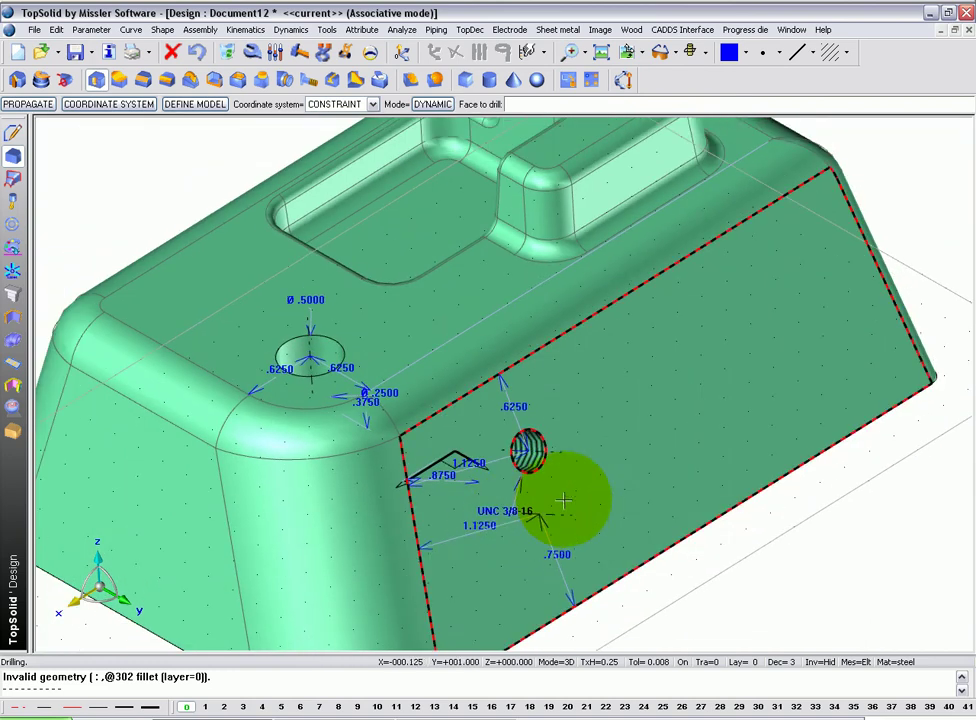
Pattern the tapped hole linearly along the top side edge: four holes spanning 1.5.
click(27, 104)
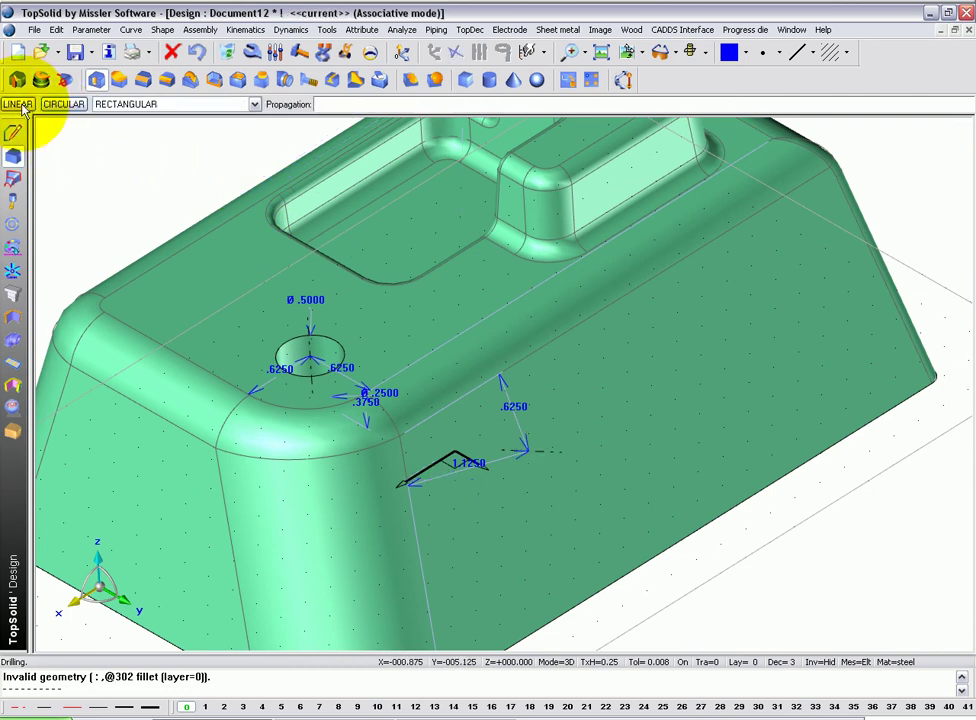
click(18, 104)
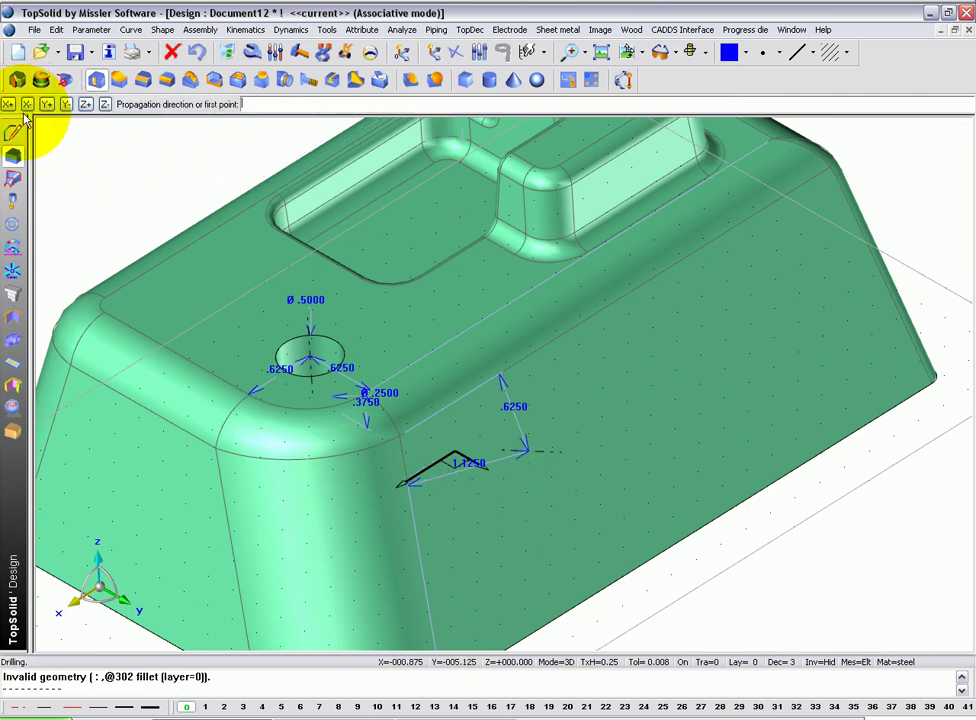
click(545, 342)
click(538, 350)
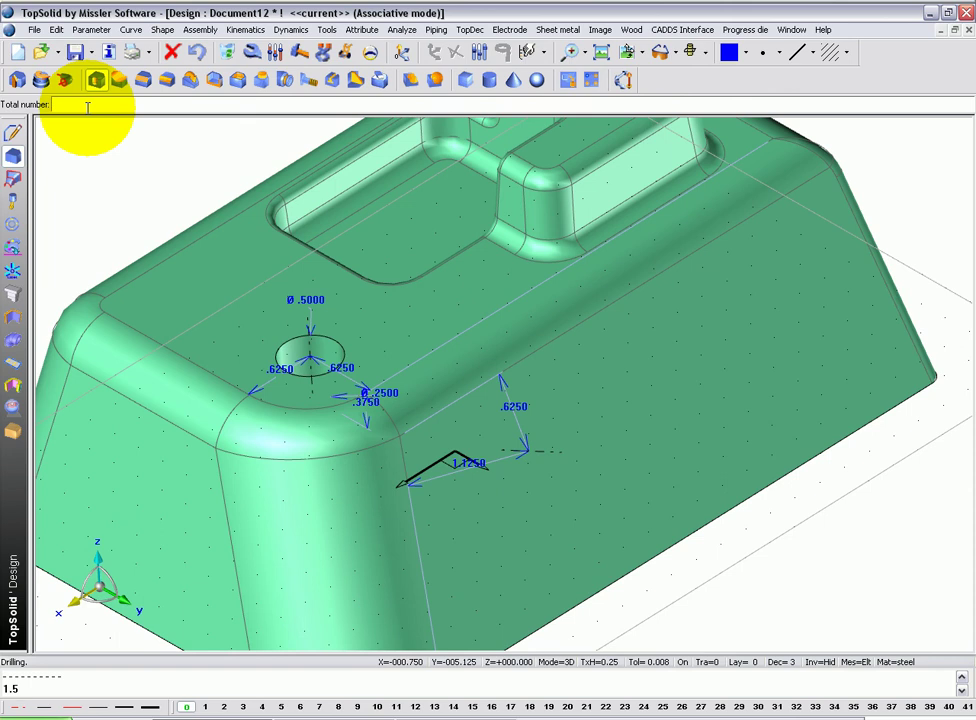
text(4)
key(Return)
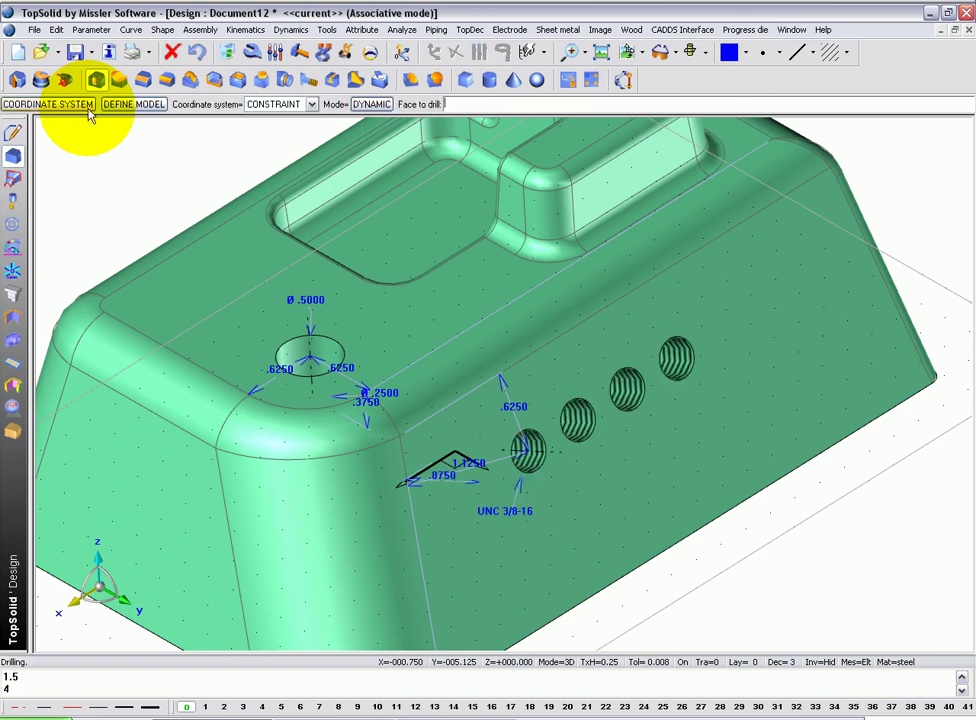
key(Escape)
scroll(170, 216, down, 2)
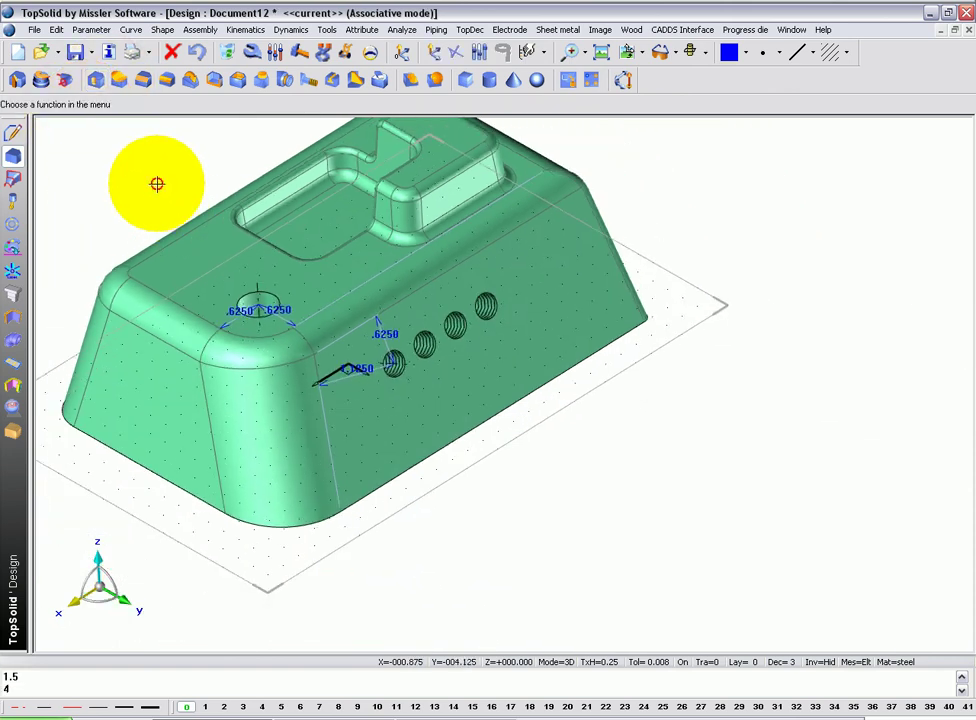
middle_drag(157, 184, 347, 165)
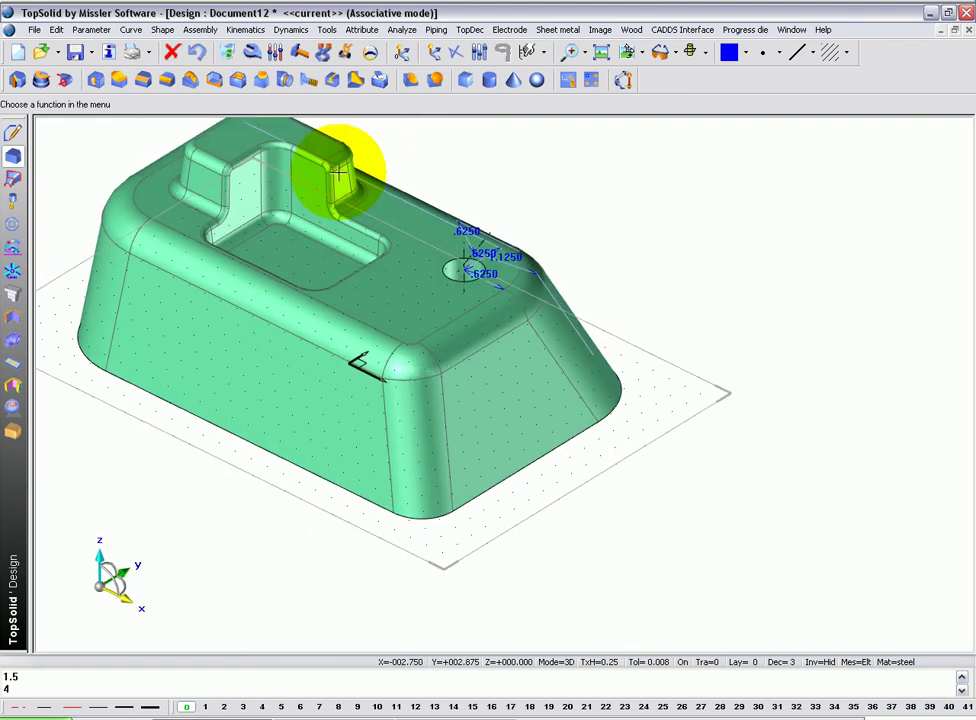
Shell the part with a 0.06 wall thickness, leaving the bottom face open.
click(215, 82)
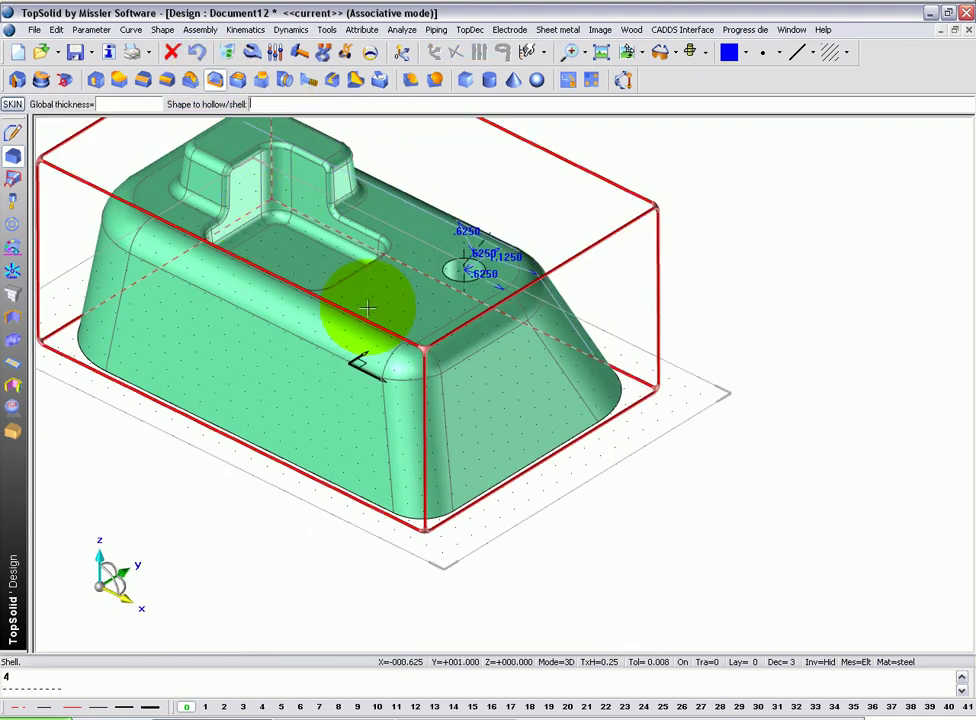
click(370, 306)
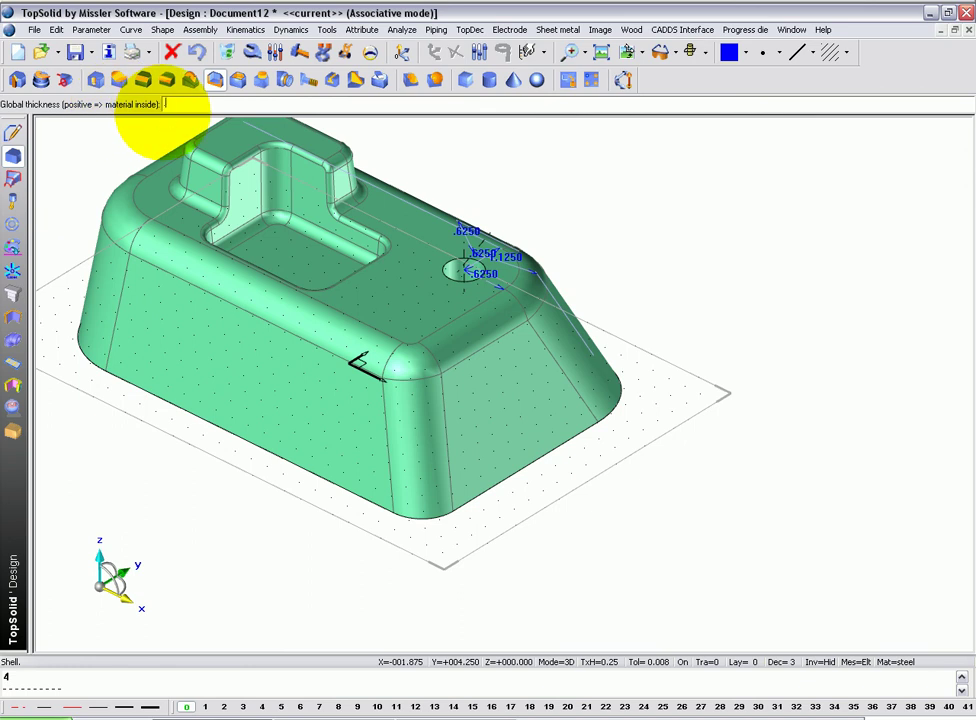
key(Return)
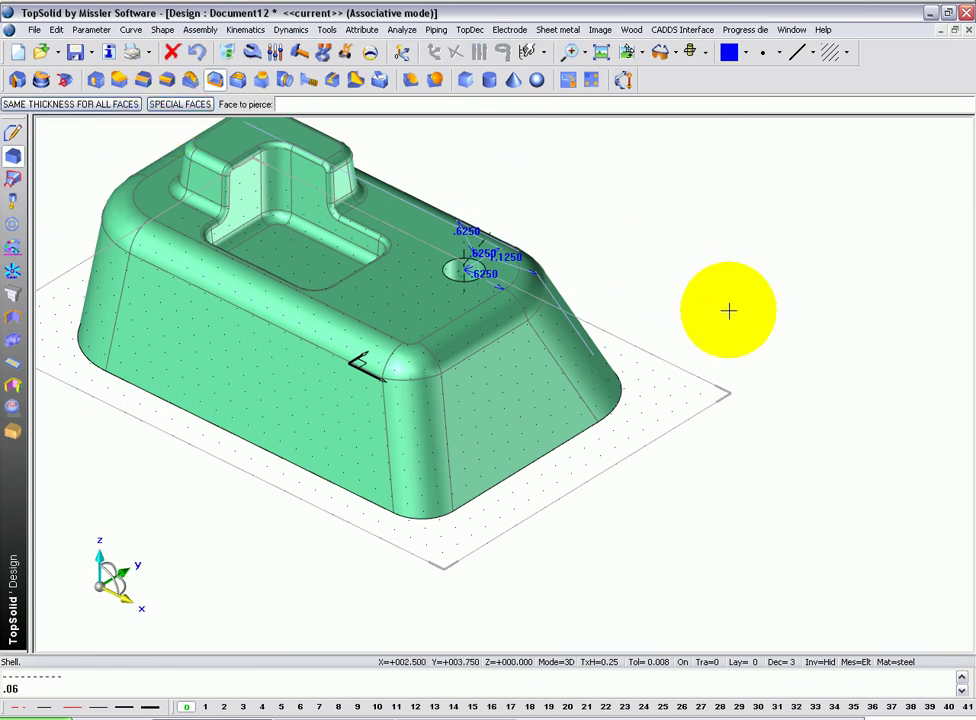
middle_drag(728, 309, 686, 237)
click(326, 358)
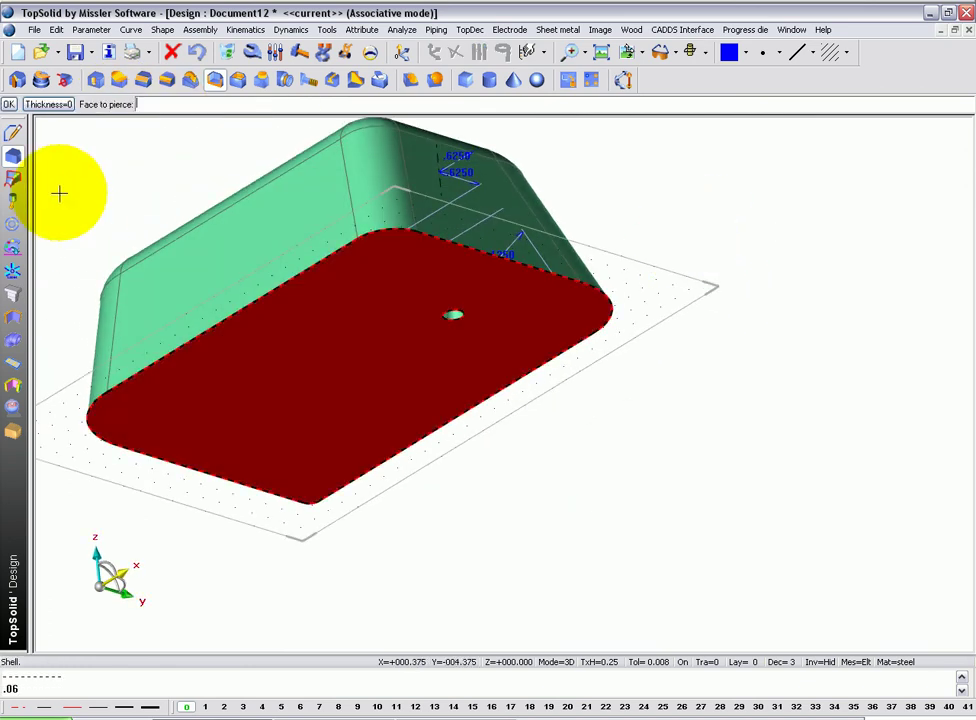
click(18, 104)
middle_drag(172, 196, 275, 181)
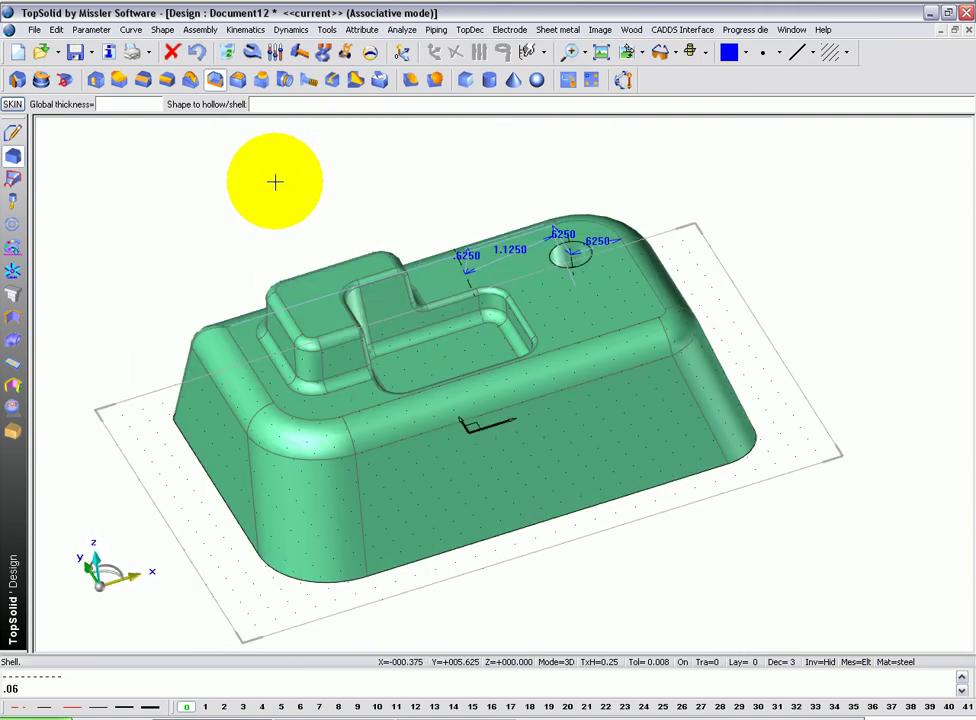